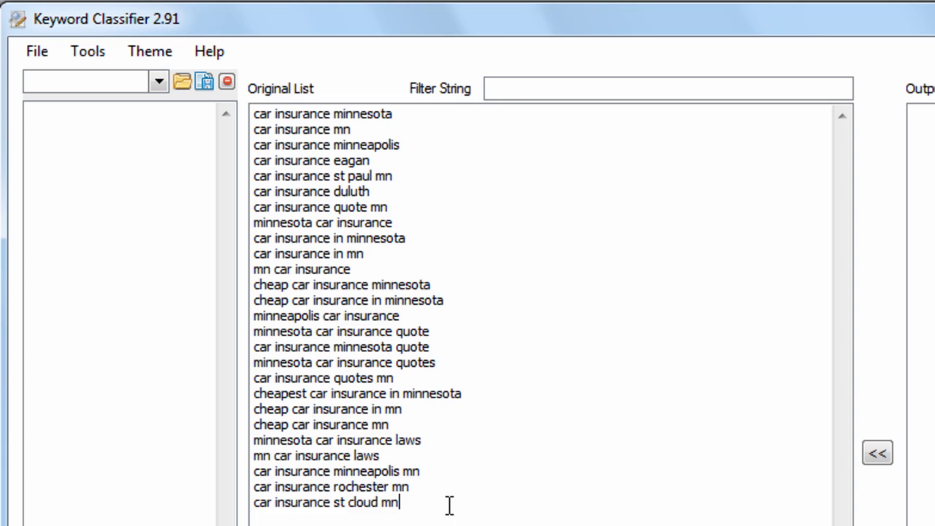
drag(448, 503, 251, 116)
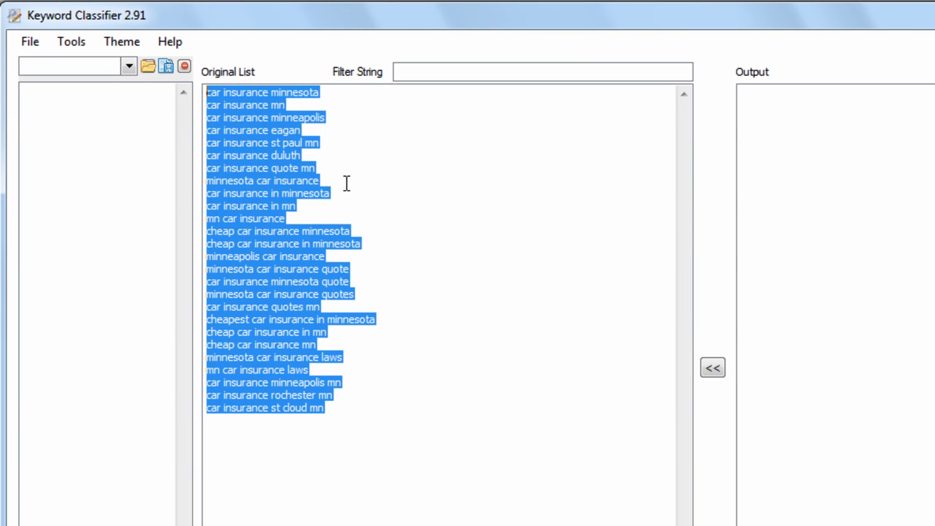
click(416, 222)
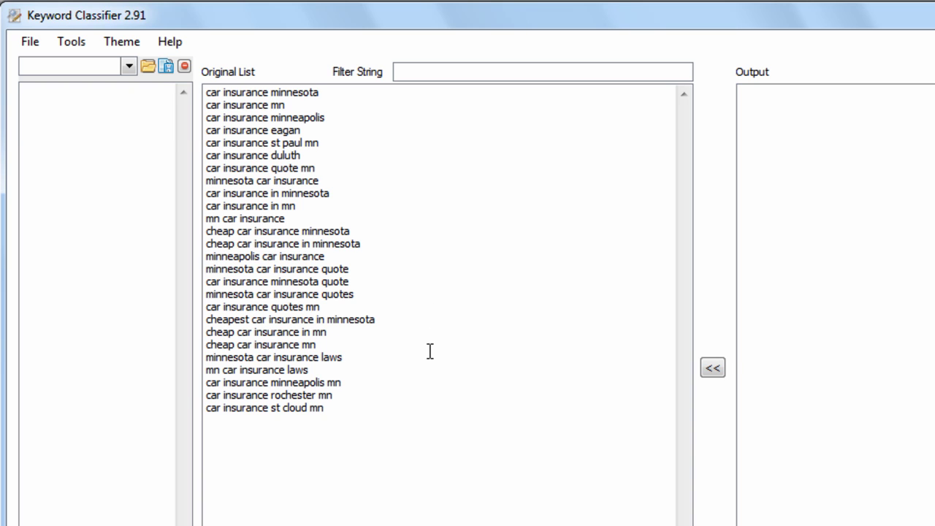
drag(338, 407, 279, 155)
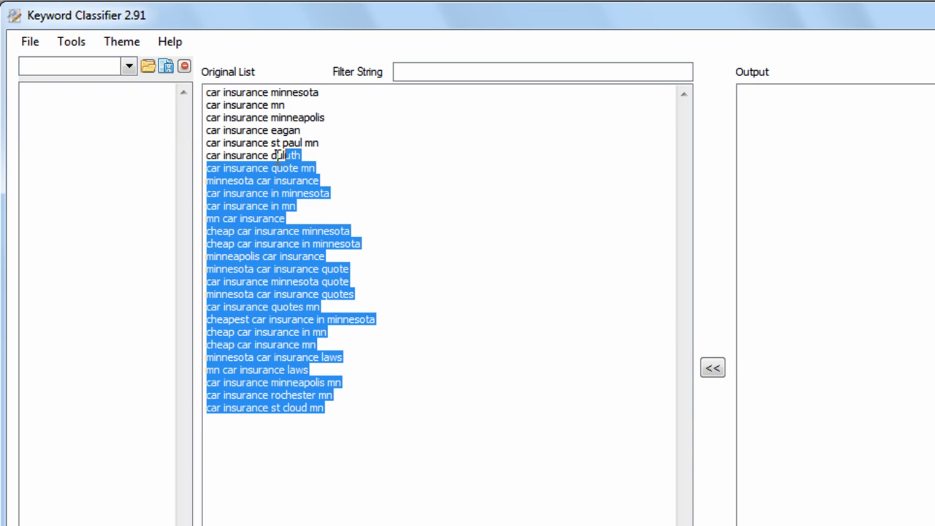
click(373, 188)
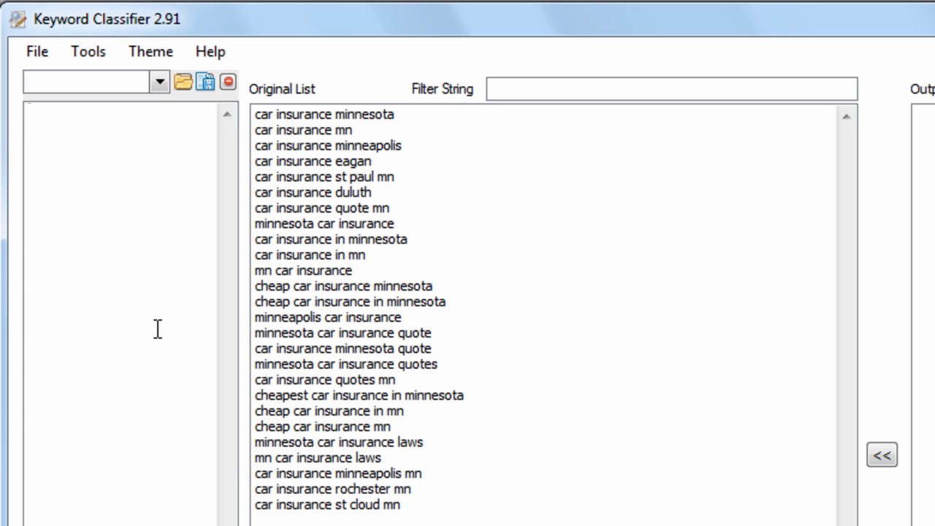
Step: List the six pasted city names plus minnesota and mn as terms to replace
click(157, 329)
text(ne)
text(sota)
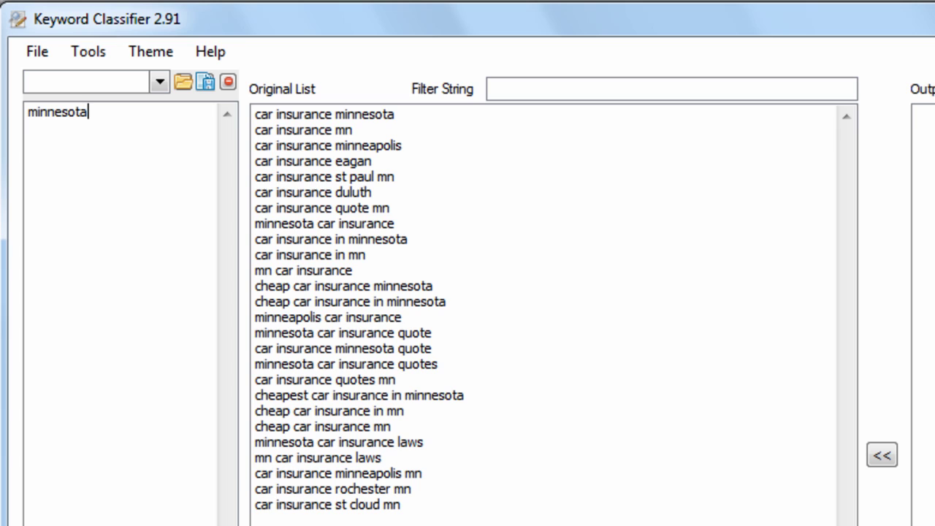
key(BackSpace)
key(BackSpace)
key(BackSpace)
text(st cloud st paul minneapolis rochester duluth eagan)
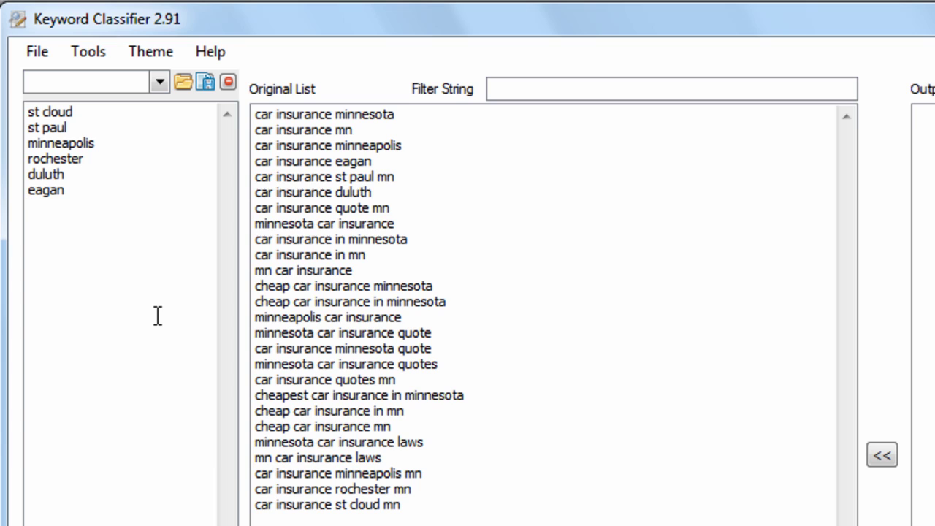
text(minne)
text(sota)
key(Return)
text(mn)
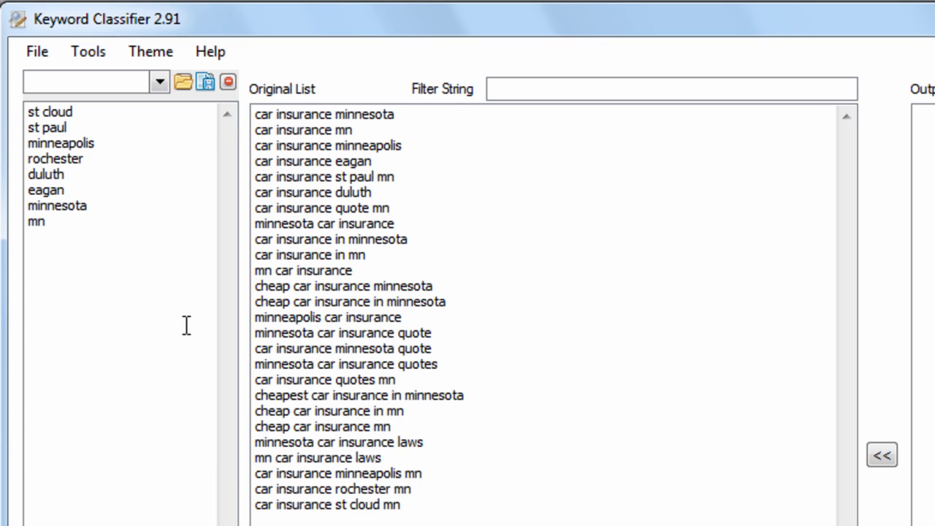
Step: Strip those place terms from every keyword using Replace with ContainsFullWord
key(ctrl+a)
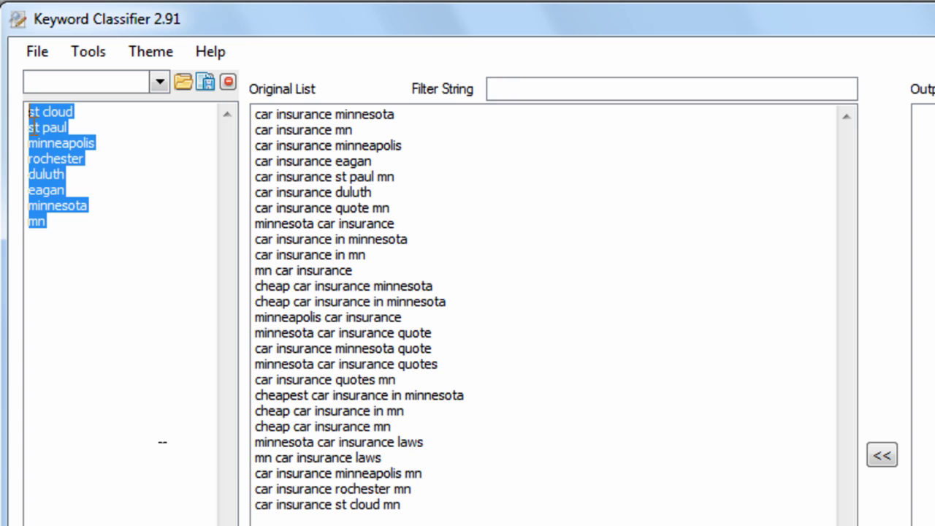
drag(431, 505, 270, 129)
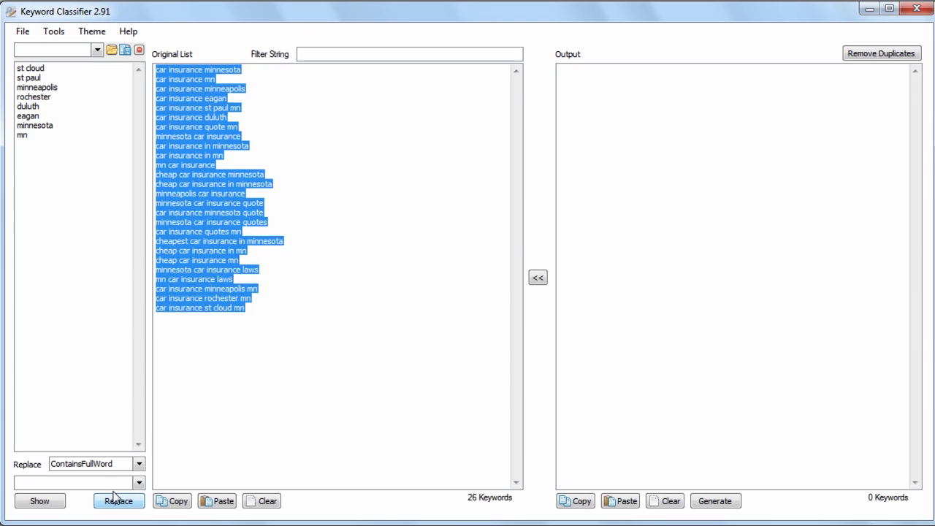
click(121, 499)
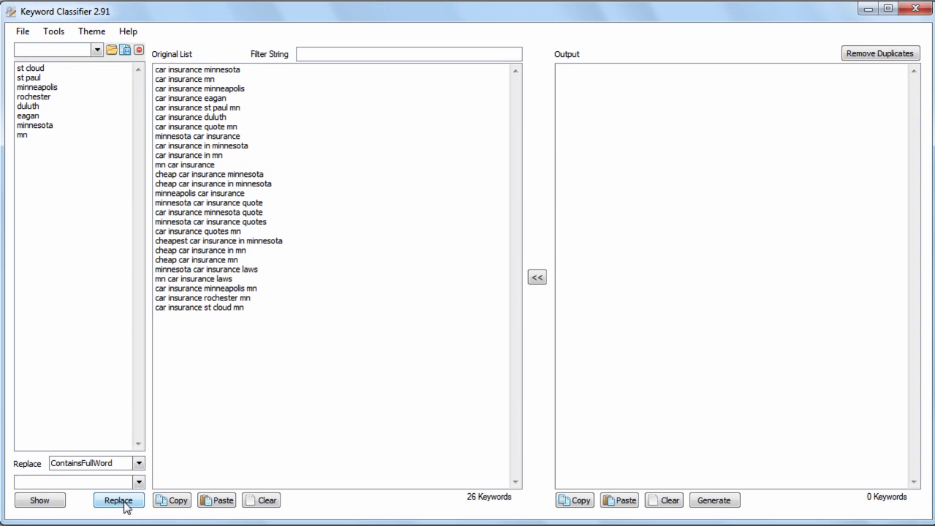
click(119, 501)
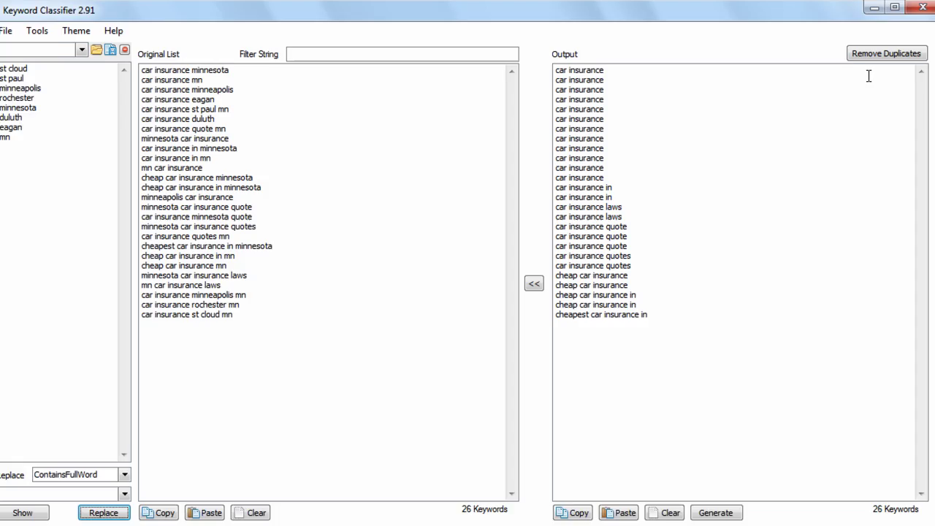
Step: Remove duplicate phrases from the Output and review the trailing 'in' phrases
click(880, 54)
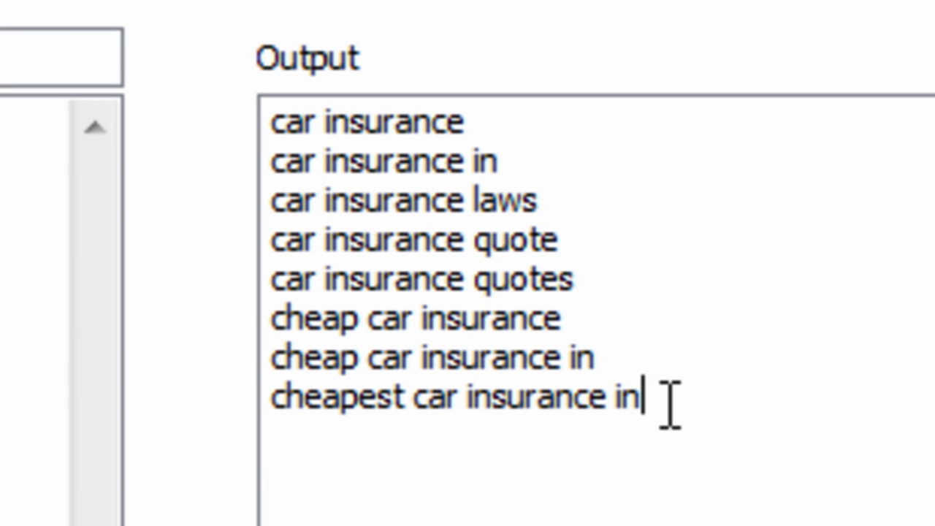
drag(668, 398, 482, 325)
click(700, 393)
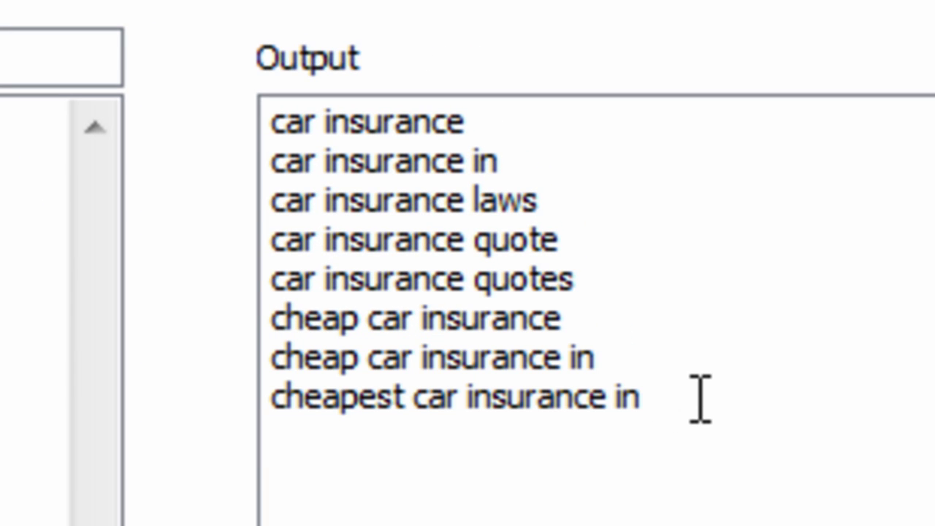
mouse_move(699, 393)
mouse_down()
mouse_move(401, 237)
mouse_move(271, 119)
mouse_up()
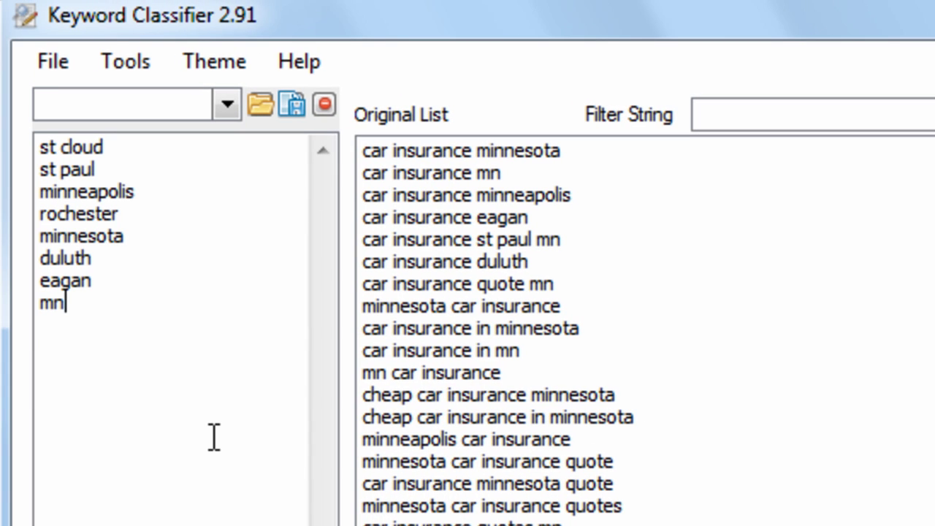
Step: Add 'in' as a ninth term, rerun to six unique phrases, then clear the Output
key(Return)
text(in)
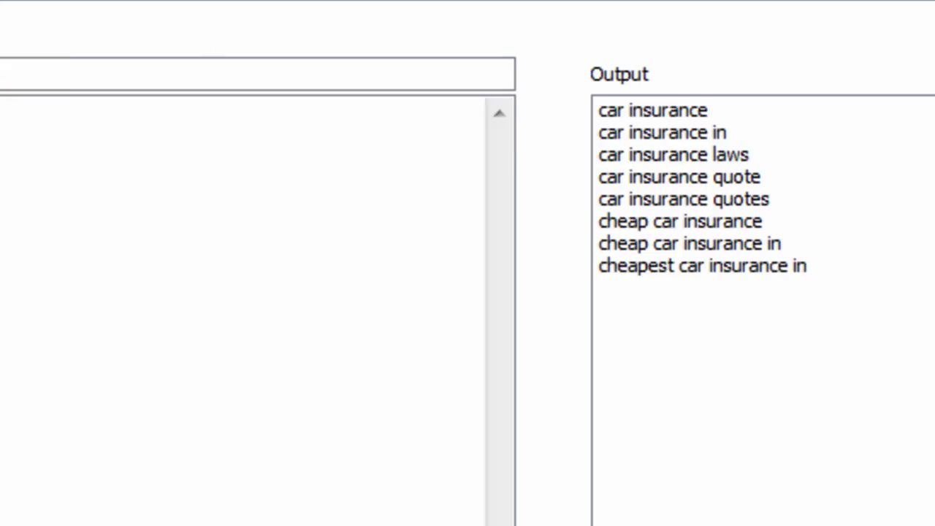
click(847, 42)
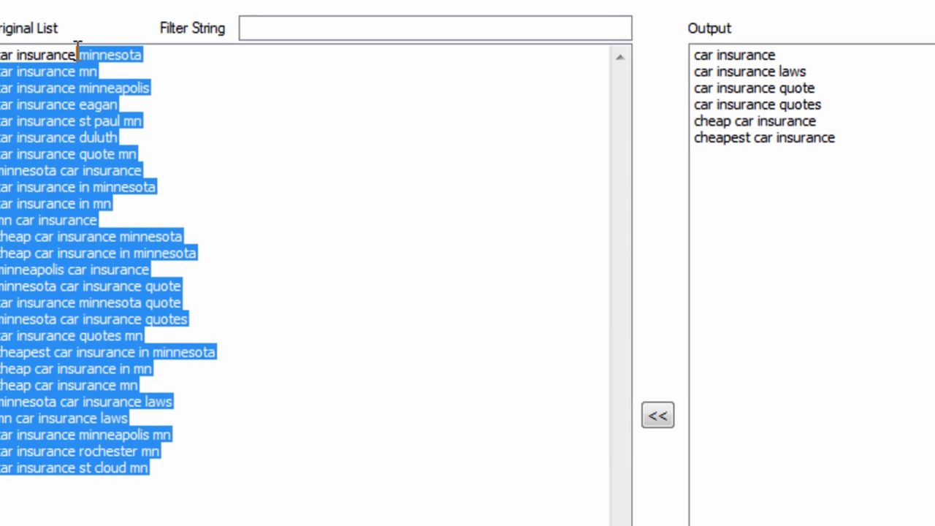
mouse_move(868, 139)
mouse_down()
mouse_move(753, 62)
mouse_move(708, 53)
mouse_up()
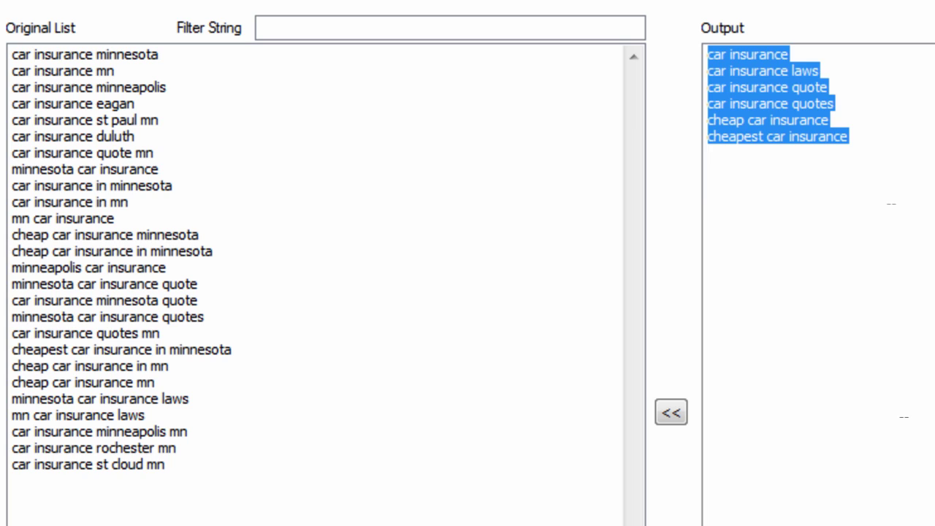
key(ctrl+x)
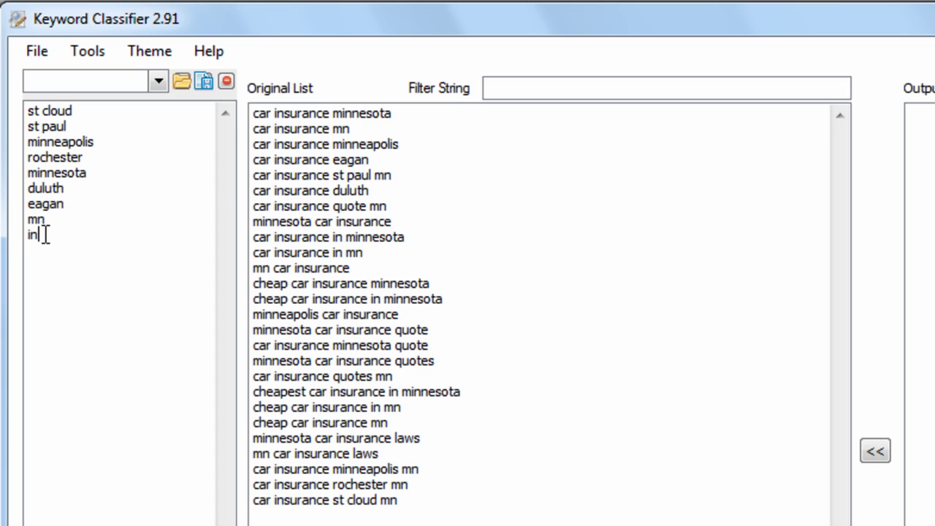
Step: Delete in, minnesota and mn from the term list and enter [city] as replacement text
mouse_move(39, 234)
mouse_down()
mouse_move(20, 241)
mouse_move(5, 222)
mouse_up()
key(BackSpace)
key(BackSpace)
key(BackSpace)
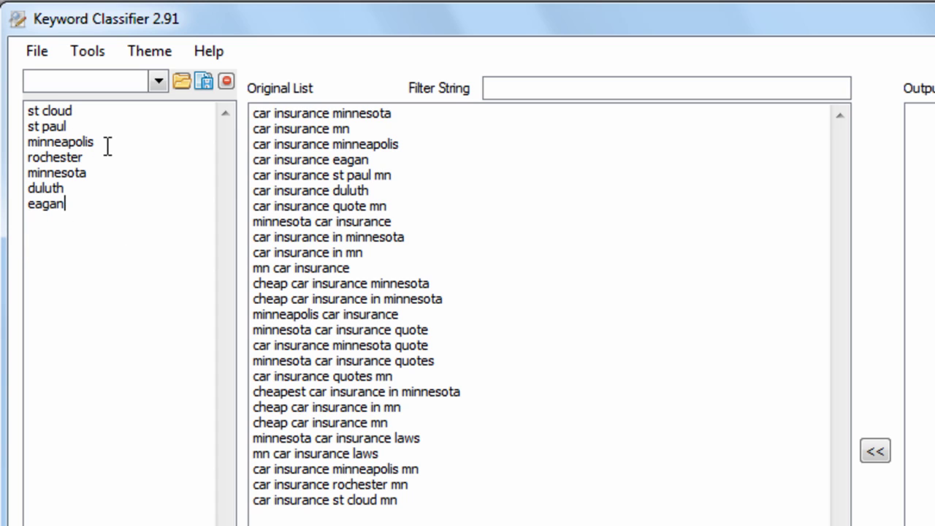
drag(103, 172, 7, 171)
key(BackSpace)
key(BackSpace)
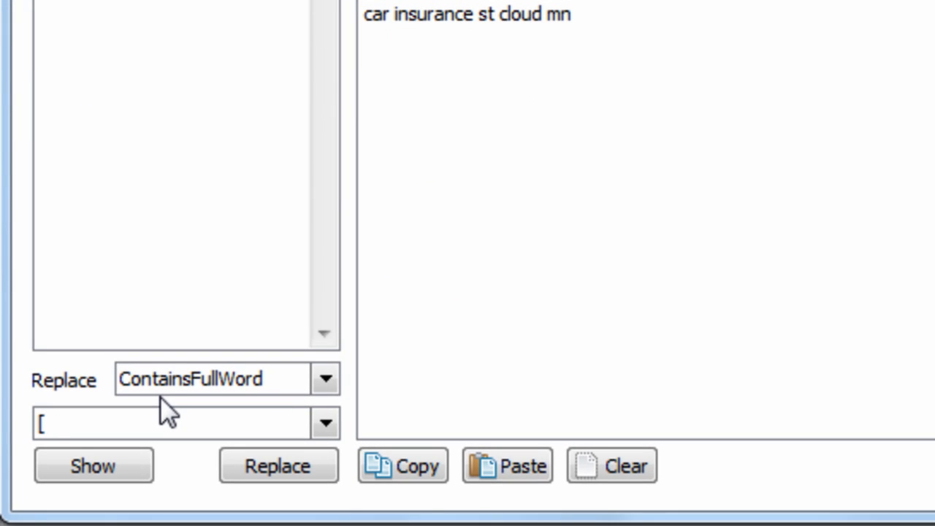
text(city)
text(])
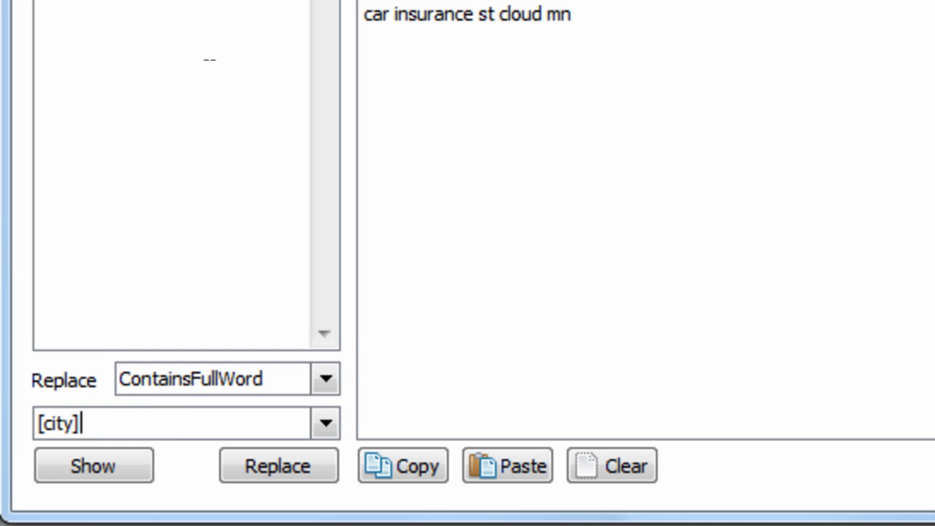
Step: Replace each city name with [city] and move the 21 templated keywords into the Original List
click(281, 293)
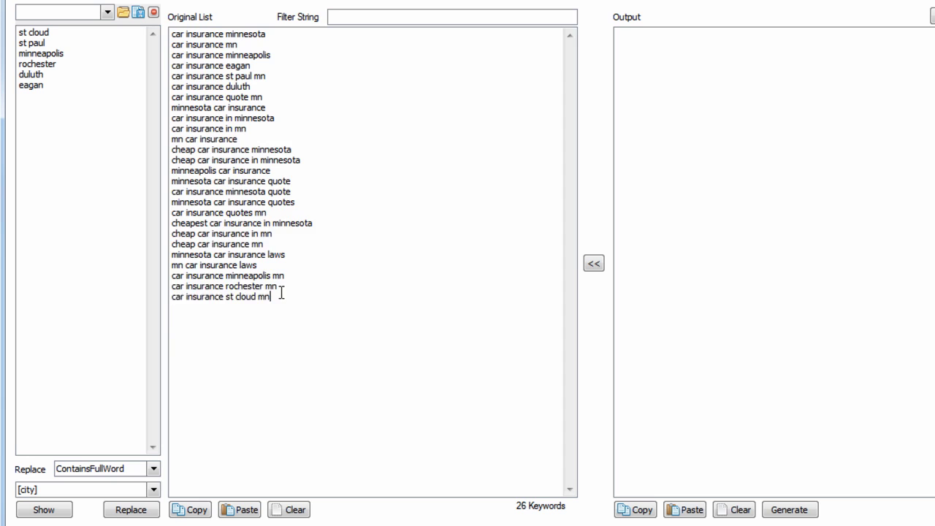
drag(281, 293, 167, 42)
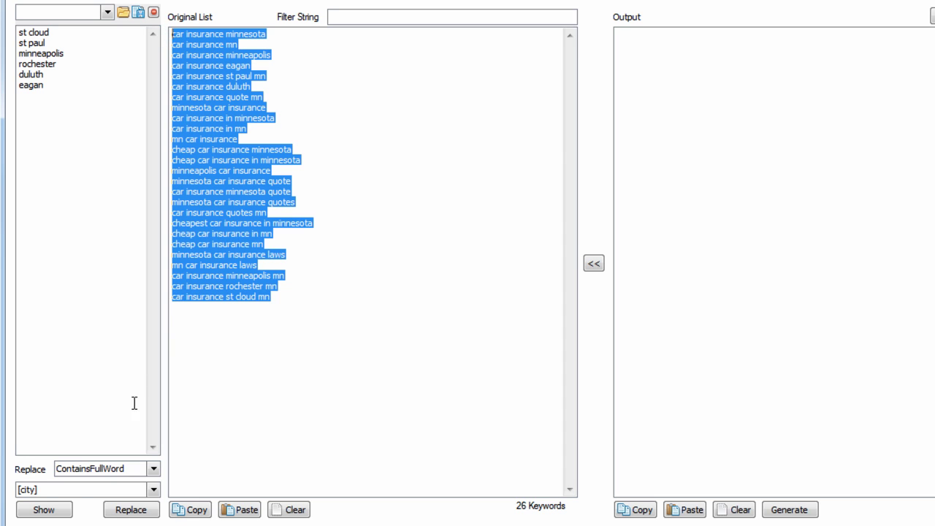
drag(45, 489, 3, 486)
click(70, 490)
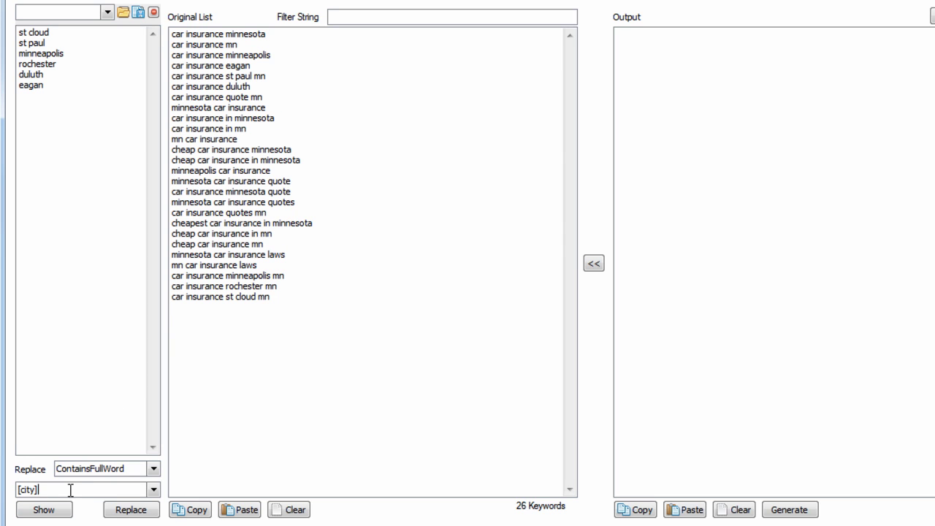
click(144, 511)
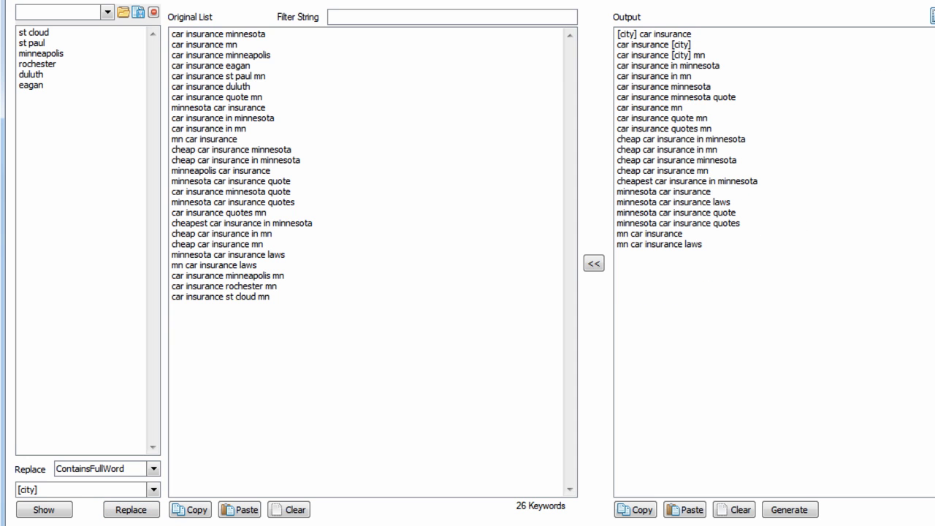
click(594, 264)
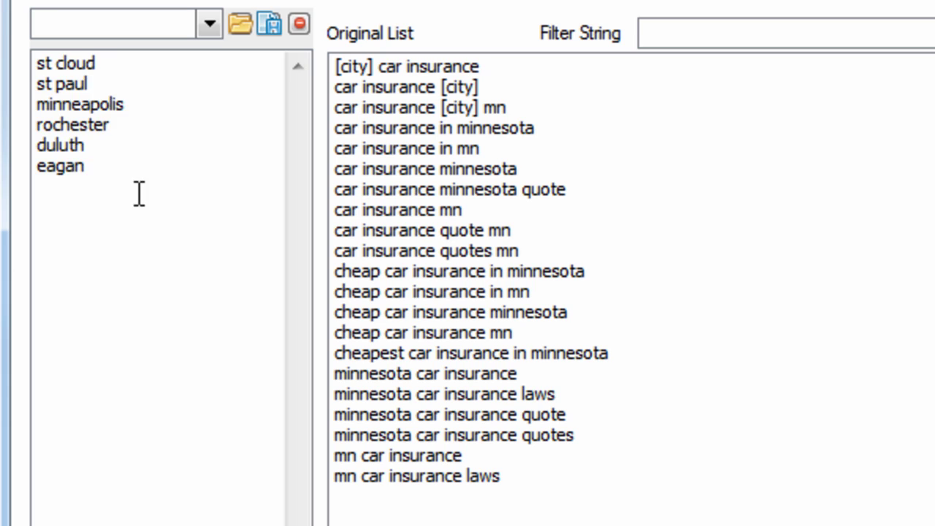
Step: Replace minnesota and mn with [state] and move the 15 resulting keywords into the Original List
drag(138, 194, 8, 57)
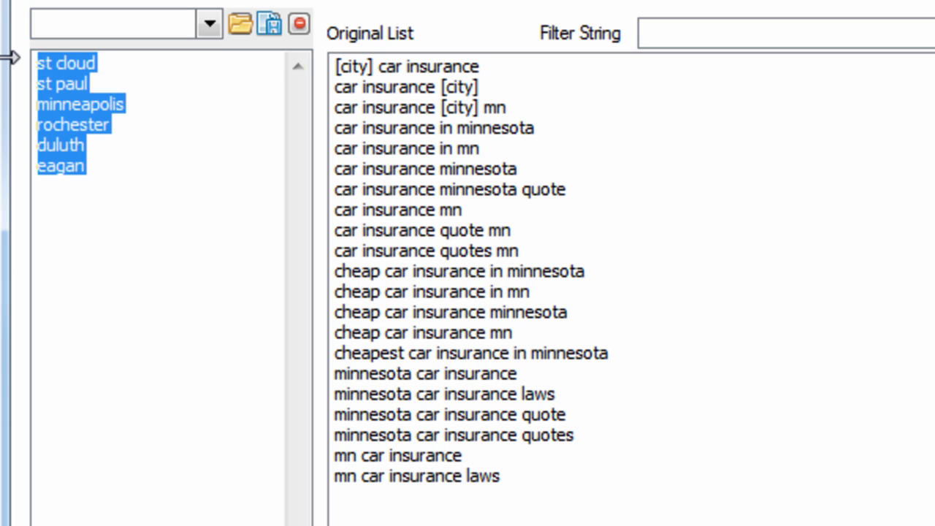
text(minneso)
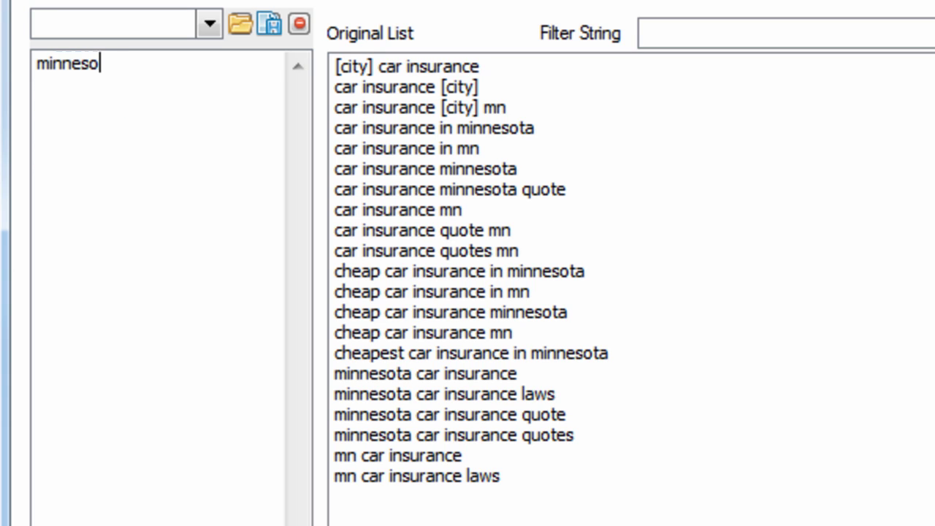
text(ta)
key(Return)
text(mn)
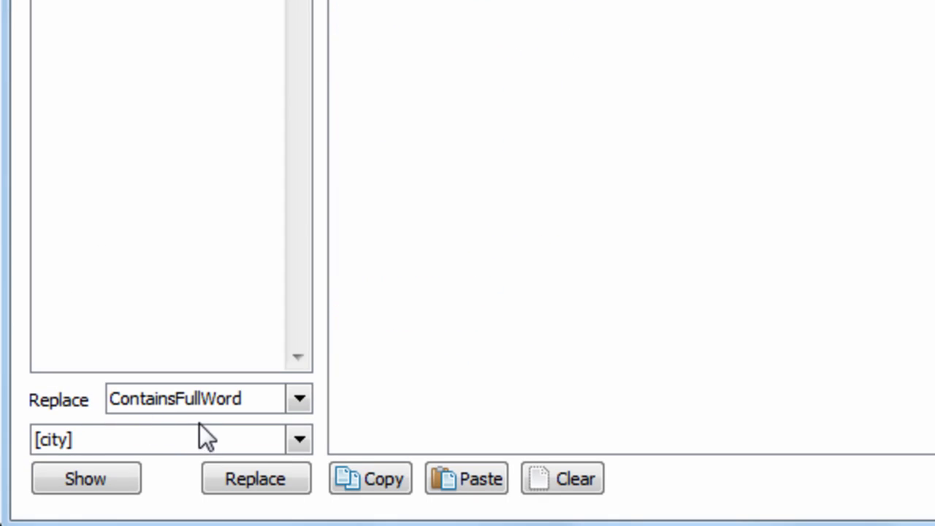
triple_click(205, 436)
text([s)
text(tate])
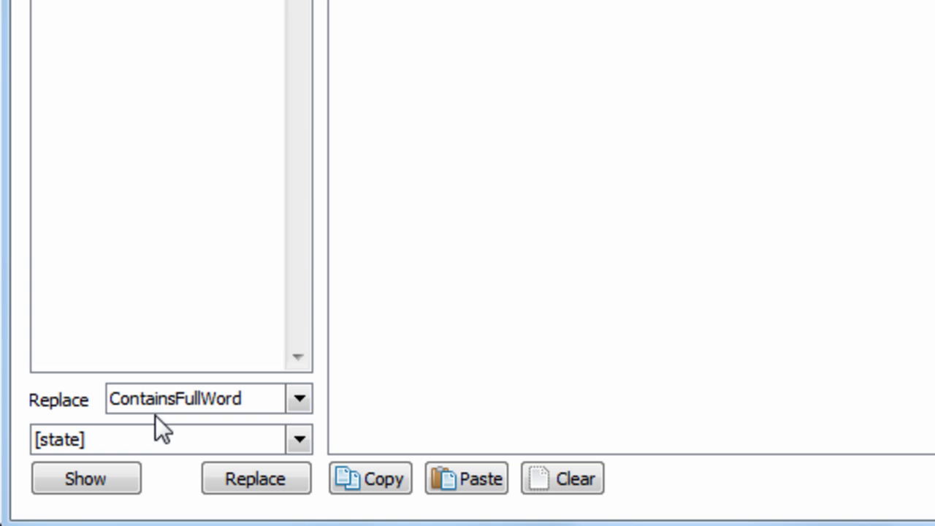
click(264, 480)
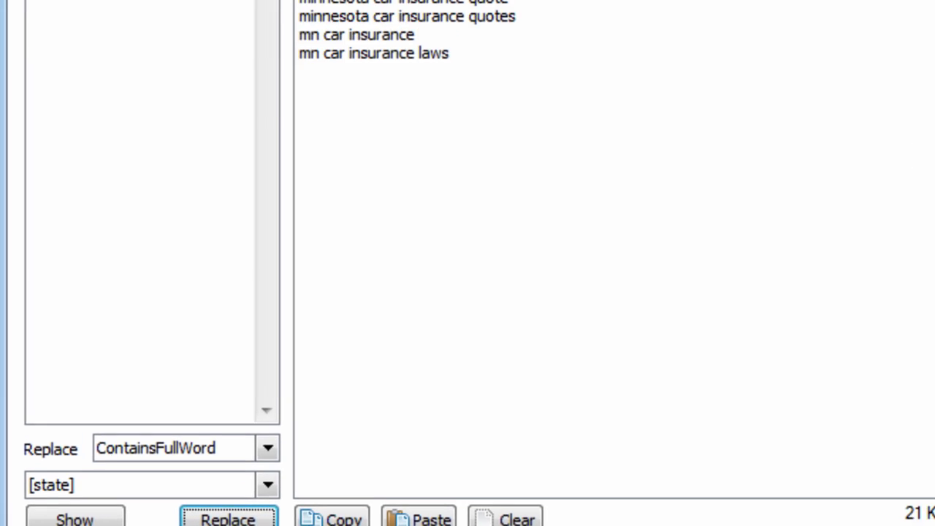
click(728, 327)
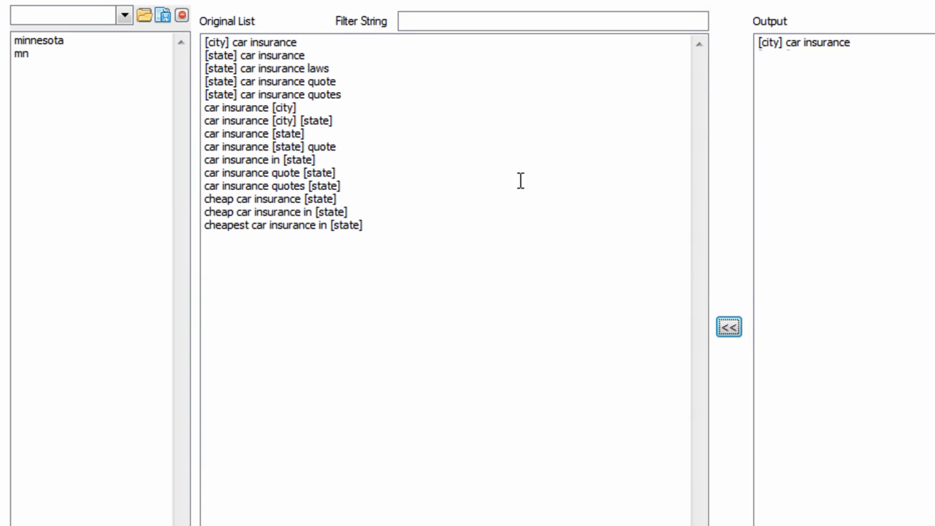
Step: Swap the terms for quote, quotes, estimate and estimates, and replace them with [estimate]
drag(364, 227, 197, 29)
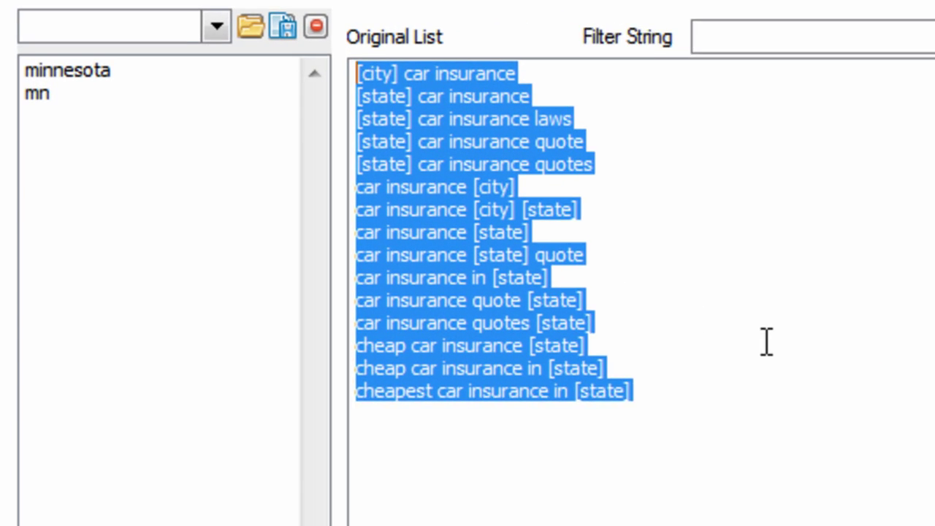
click(290, 258)
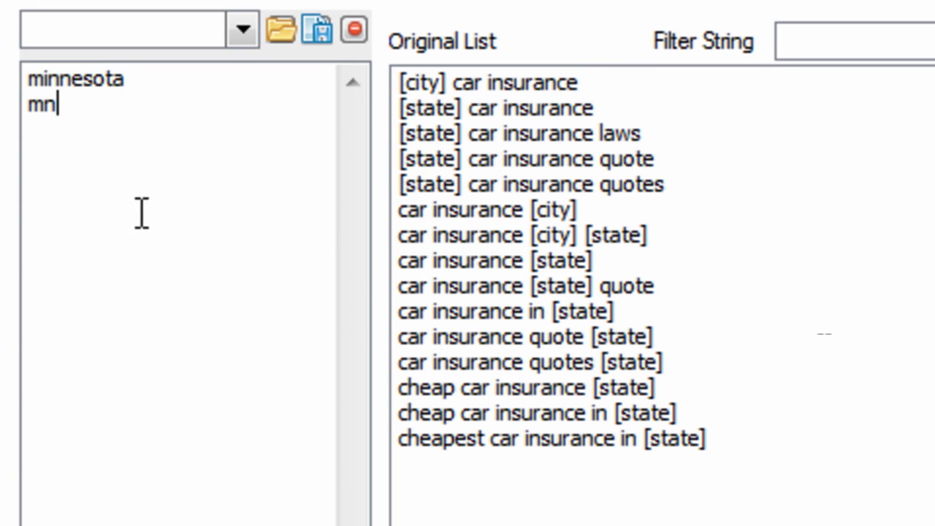
key(ctrl+a)
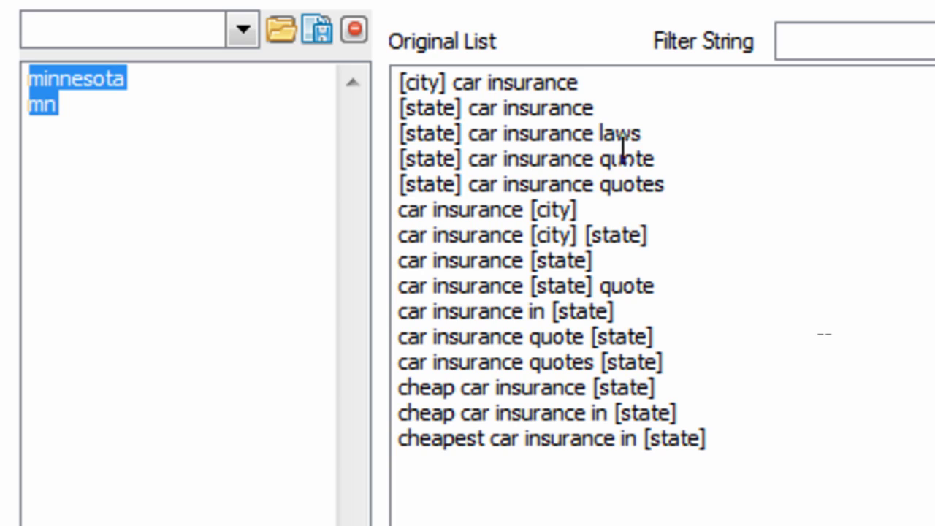
click(155, 149)
key(ctrl+a)
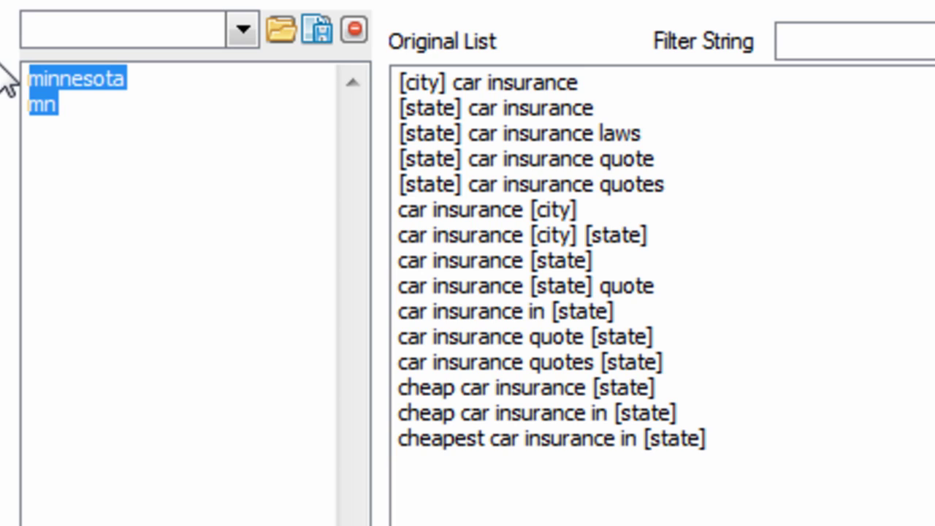
text(quote)
key(Return)
text(quote)
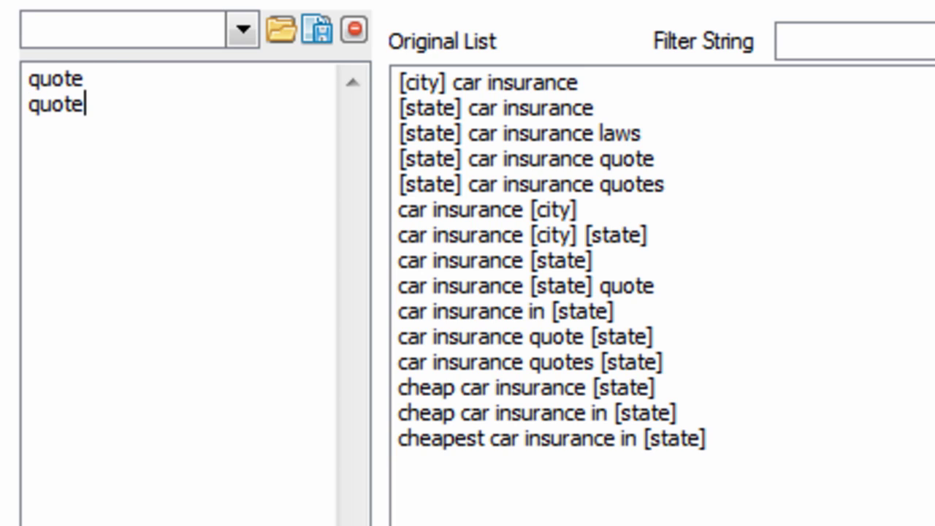
text(s)
key(Return)
text(estimate)
key(Return)
text(e)
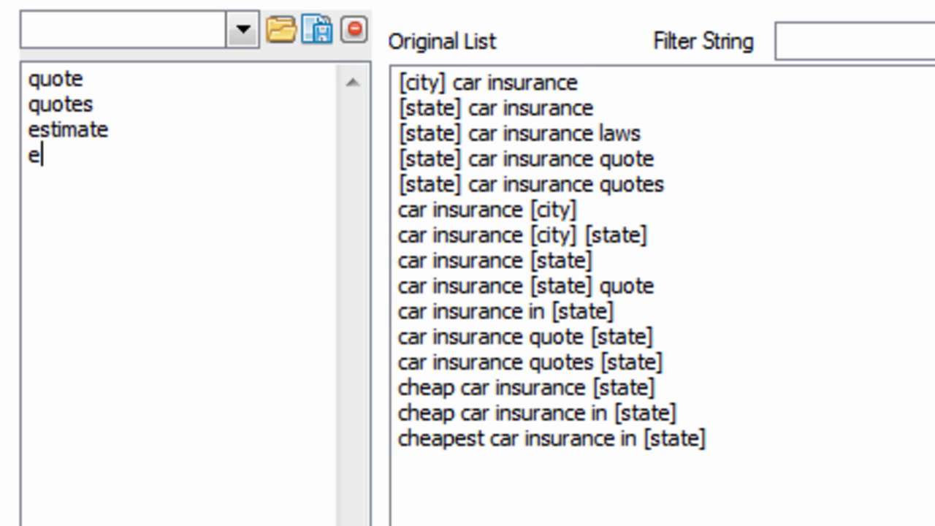
text(stimates)
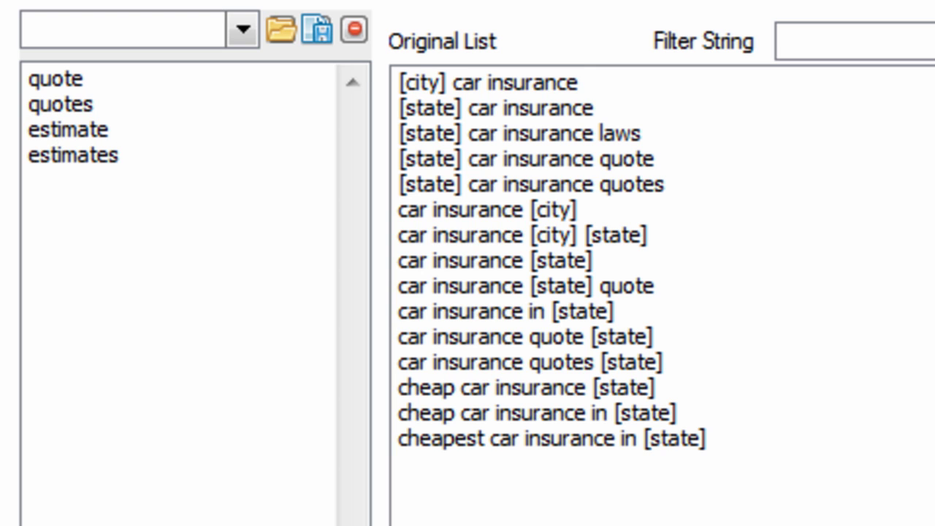
text([e)
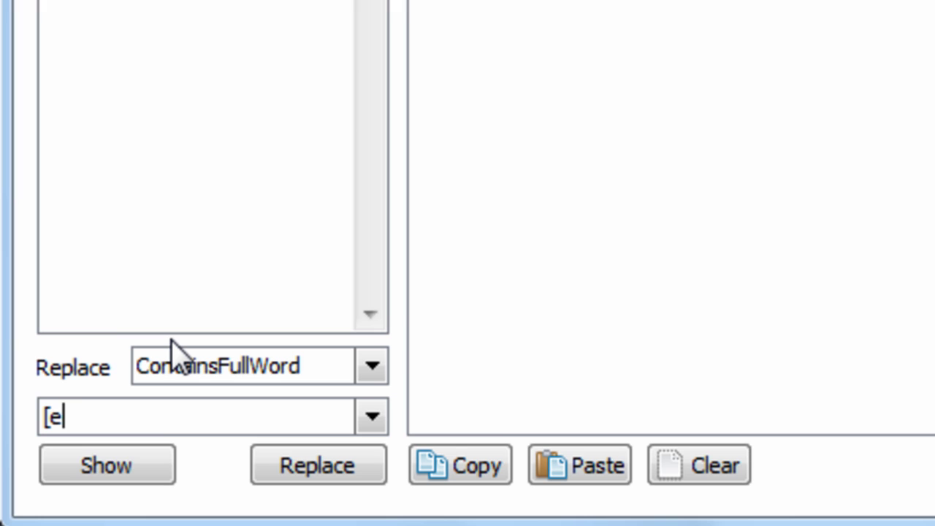
text(stimate)
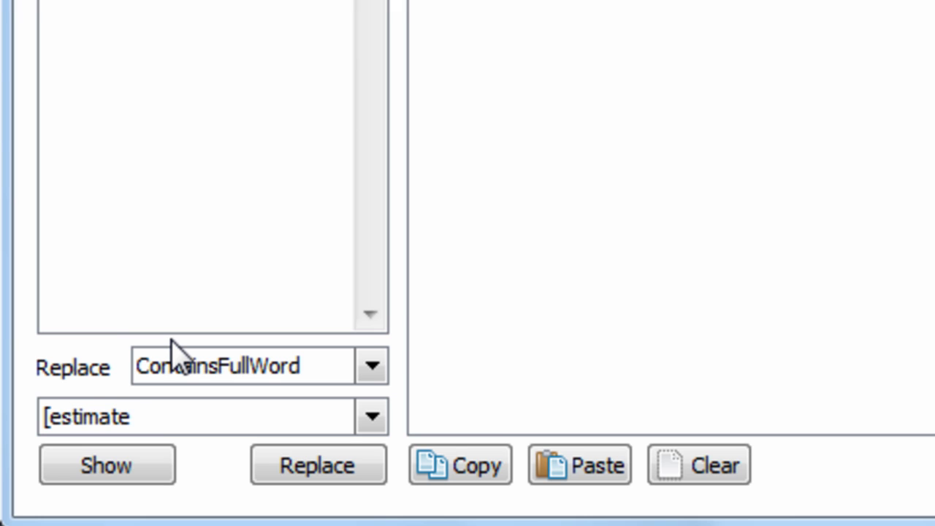
text(])
click(361, 469)
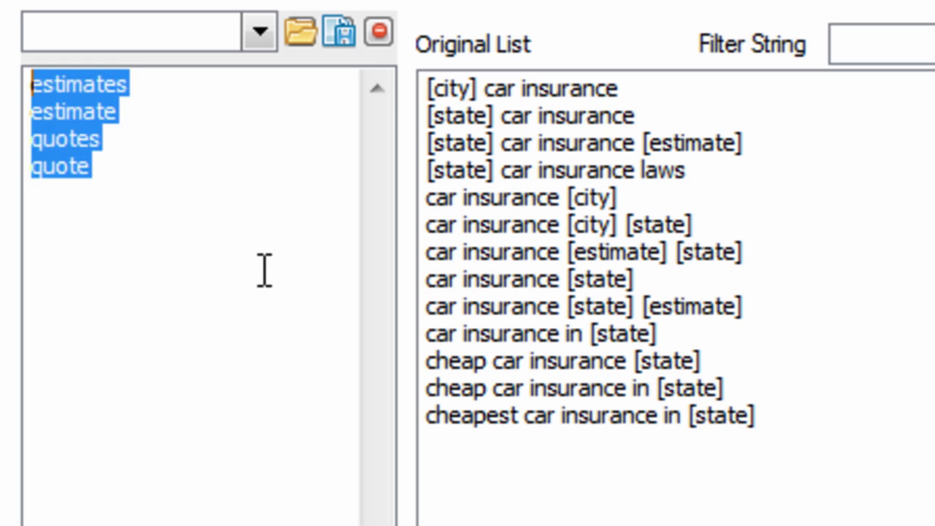
Step: Replace car, automobile, automobiles, automotive, cars, vehicle and vehicles with [cars] in the keywords
text(car)
key(Return)
text(aut)
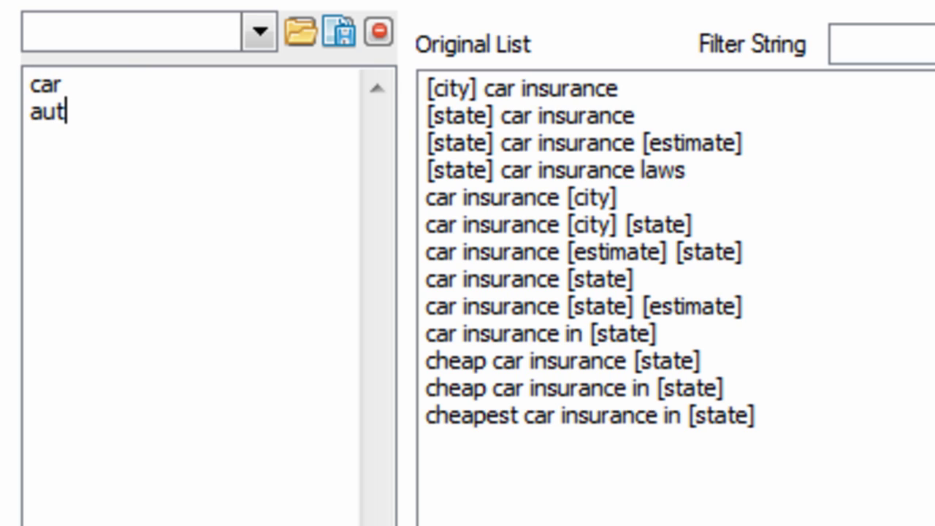
text(omobile)
key(Return)
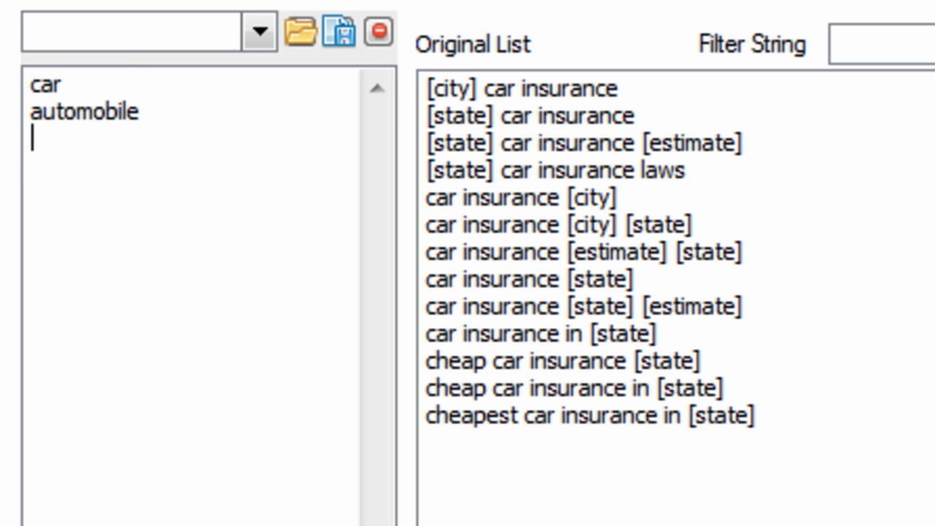
text(automobile)
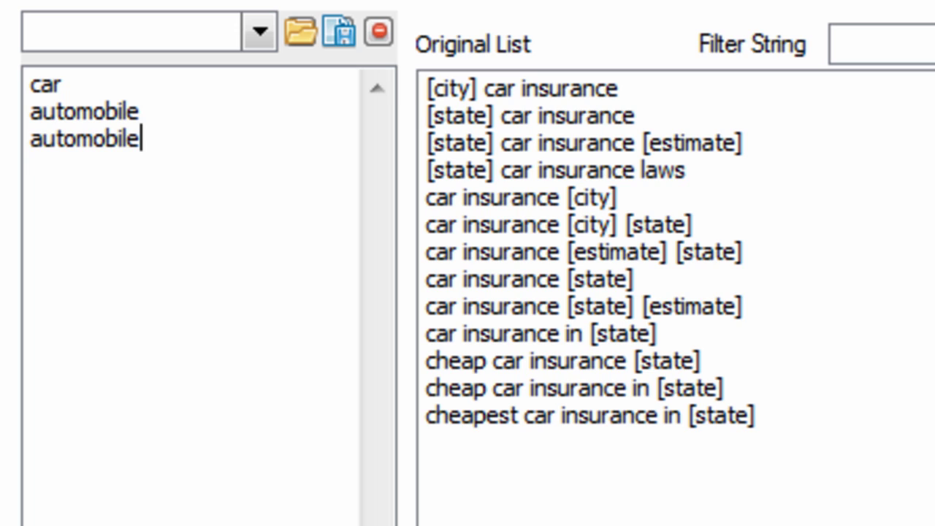
text(s)
key(Return)
text(automo)
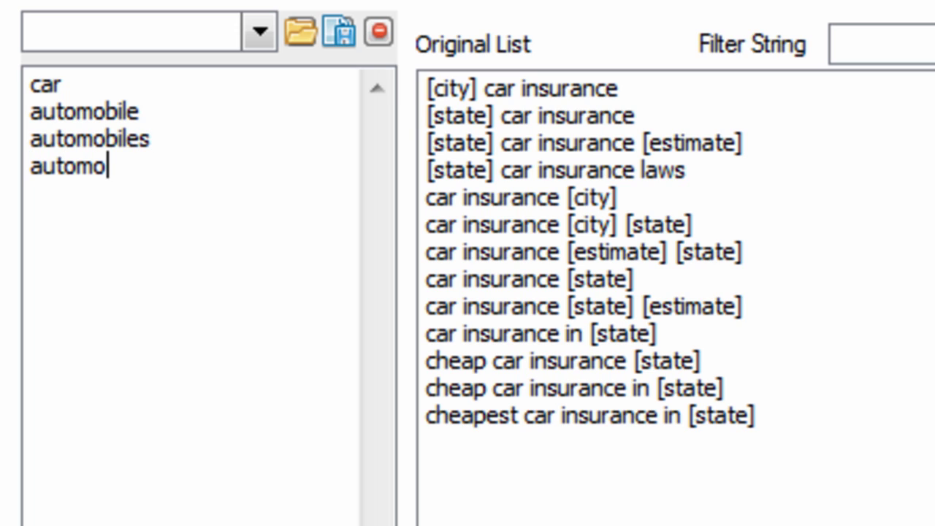
text(tive)
key(Return)
text(c)
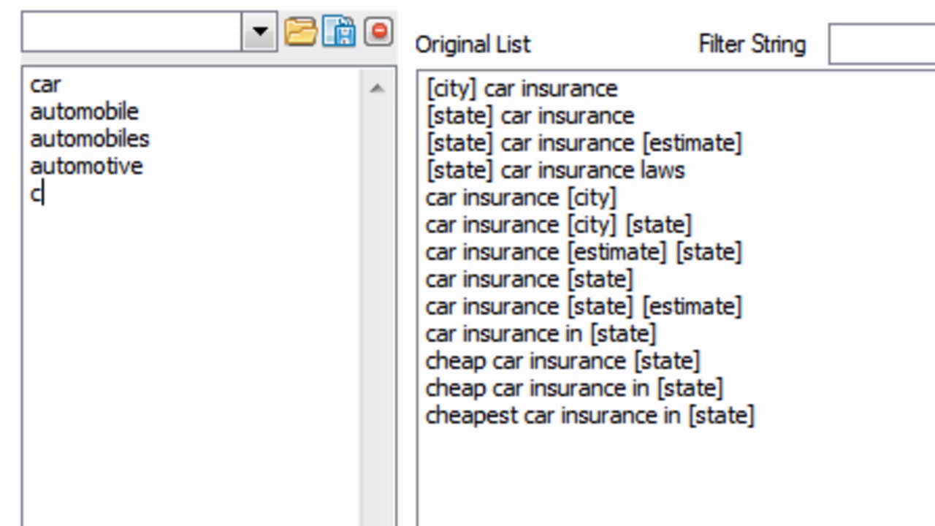
text(ars)
key(Return)
text(vehi)
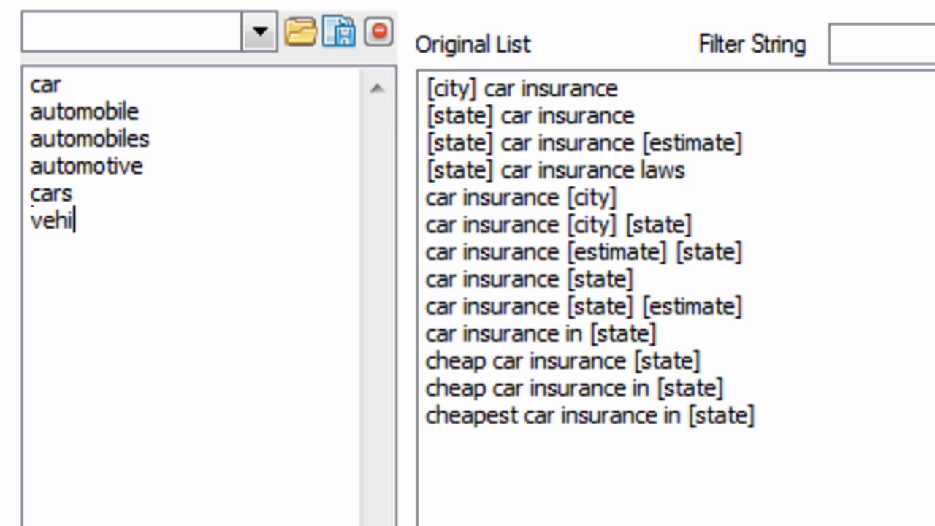
text(cle)
key(Return)
text(vehicl)
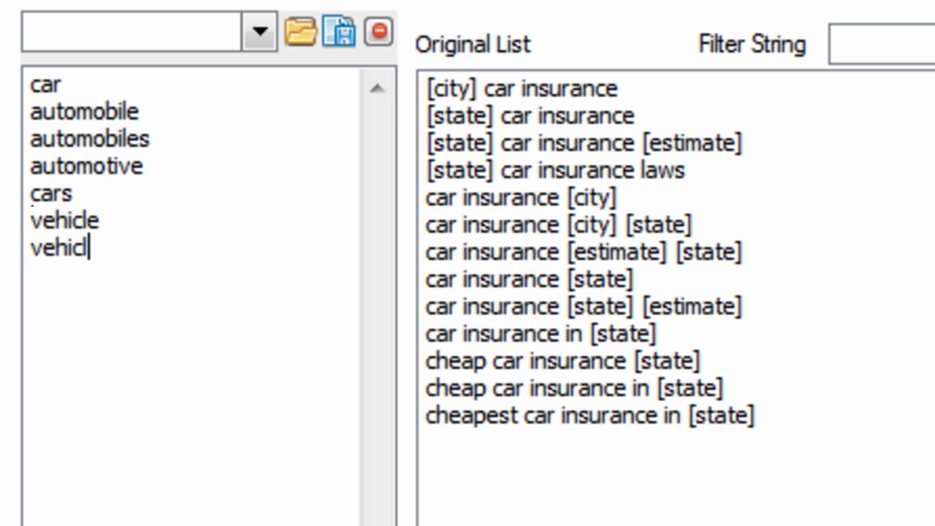
text(es)
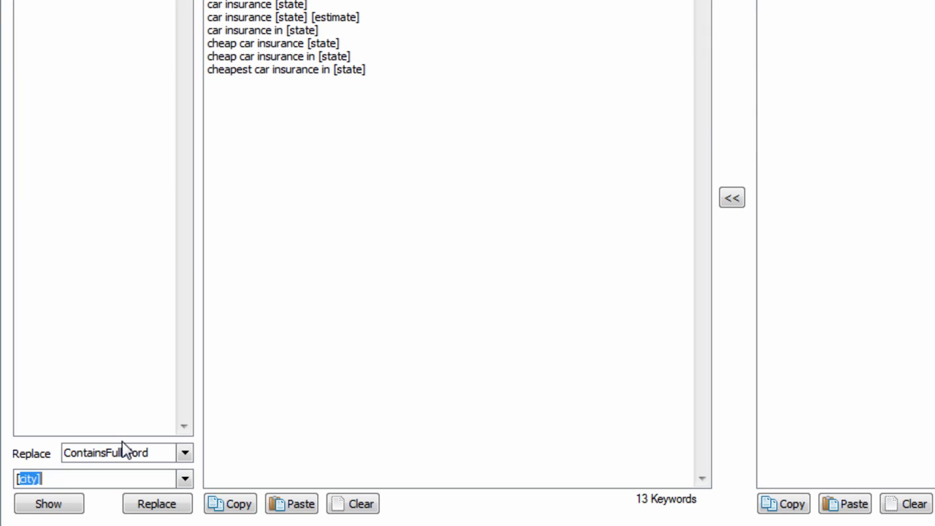
text(ca)
click(167, 505)
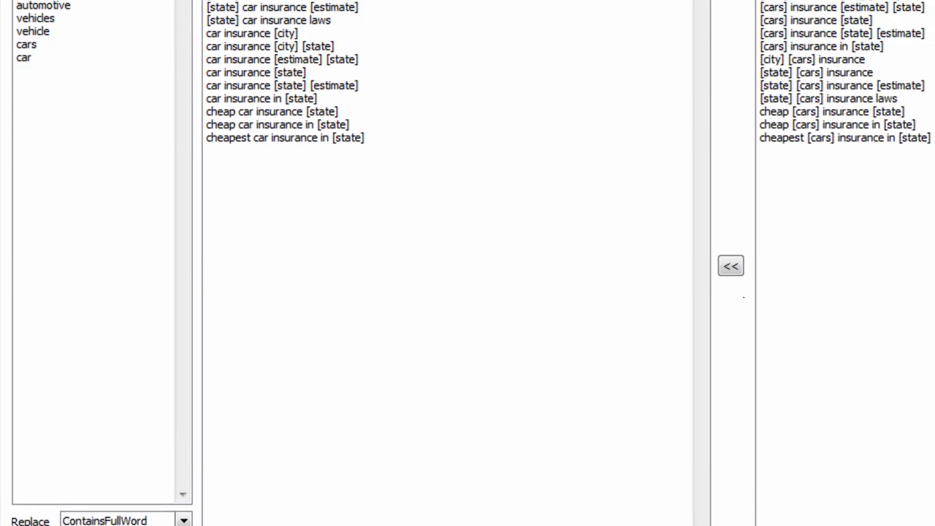
Step: Template cheap, cheapest, discount and discounts as [discount] and move the 12 results into the Original List
click(729, 378)
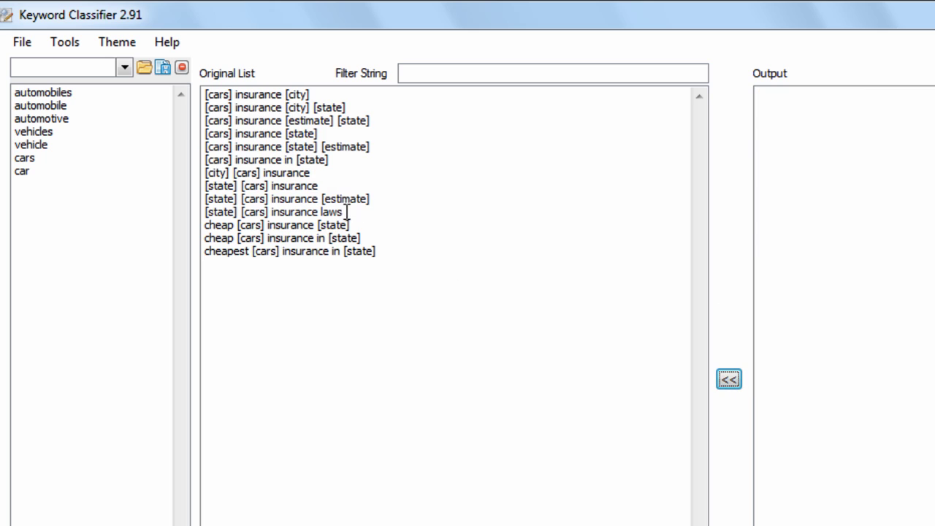
drag(134, 271, 3, 86)
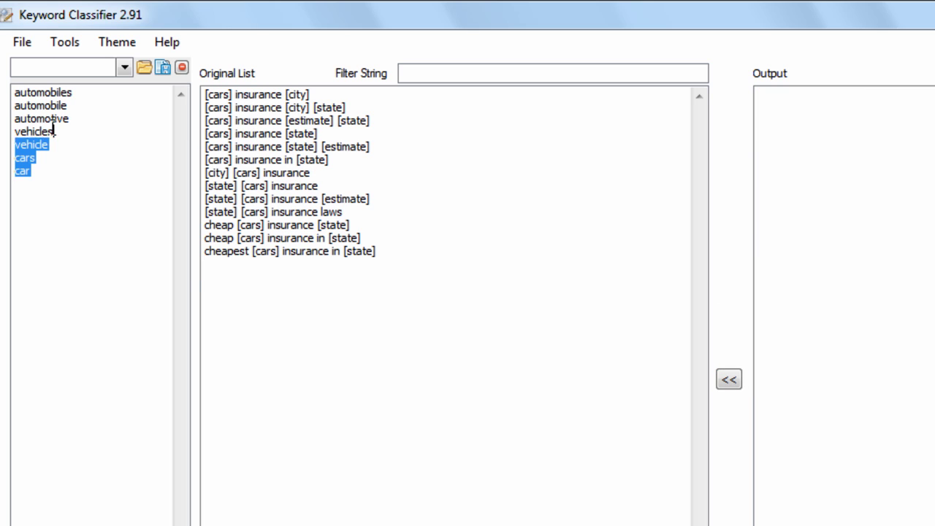
text(cheap )
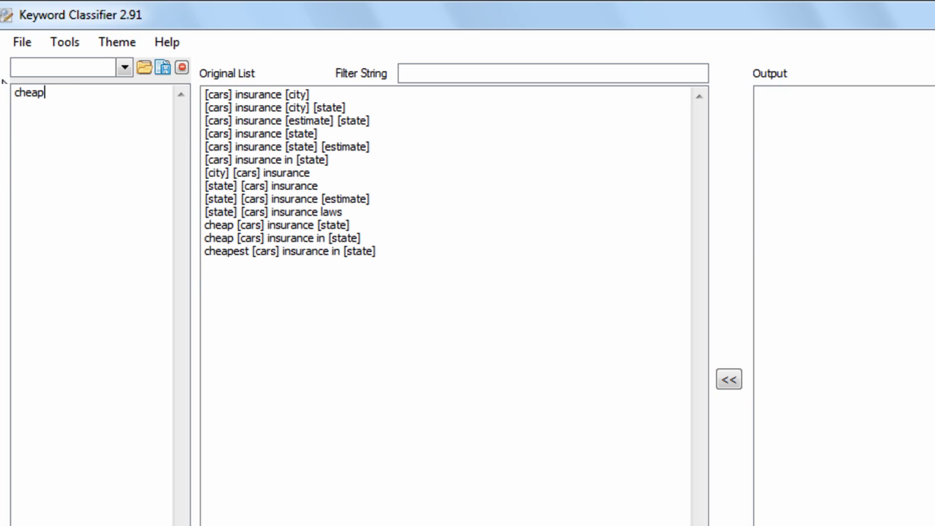
text(cheapest)
key(Return)
text(discount)
key(Return)
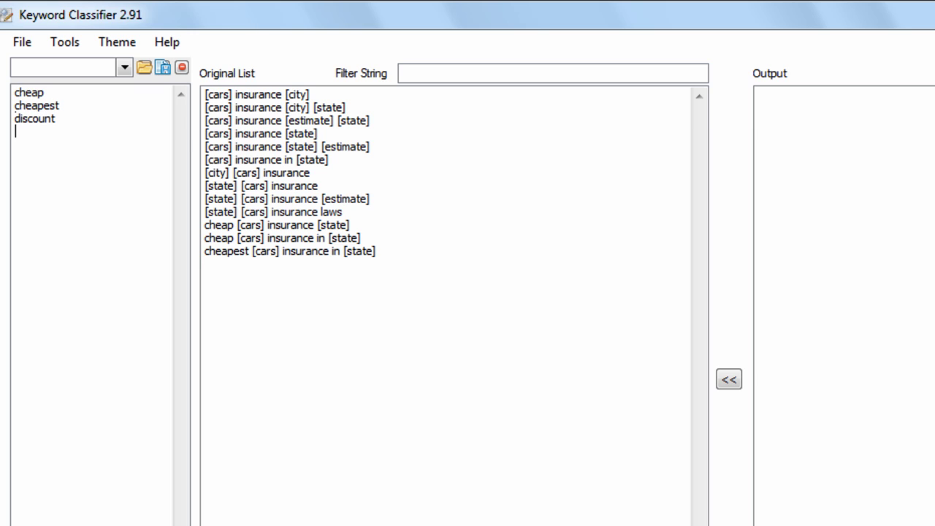
text(di)
text(scounts)
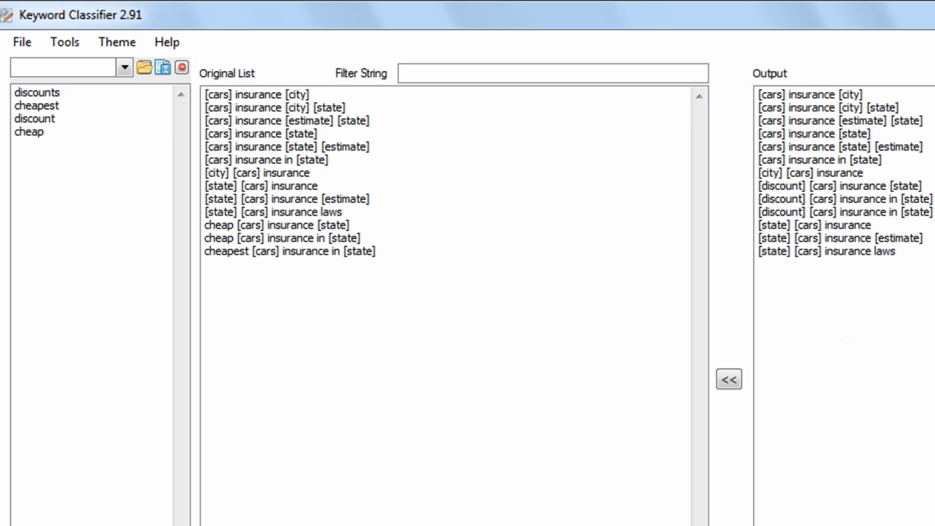
click(736, 387)
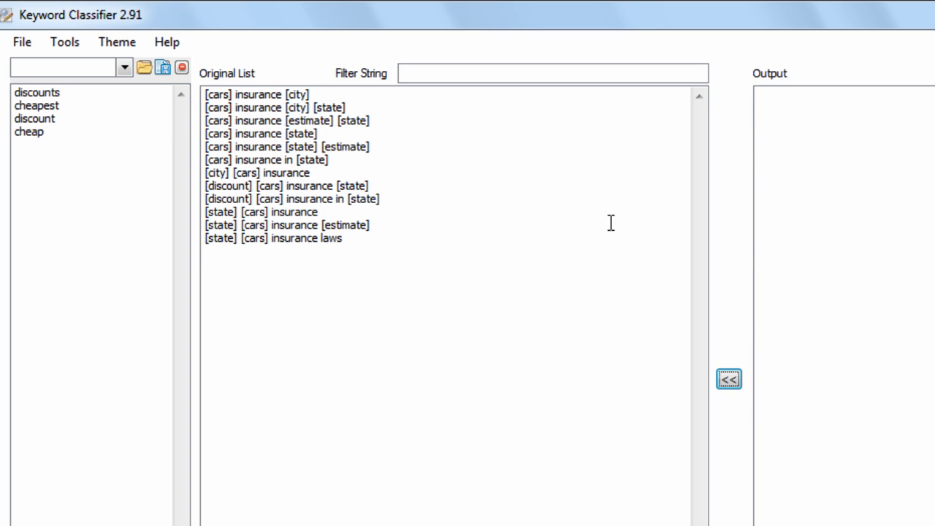
Step: Empty the term list by deleting cheap, cheapest, discount and discounts
drag(419, 246, 197, 103)
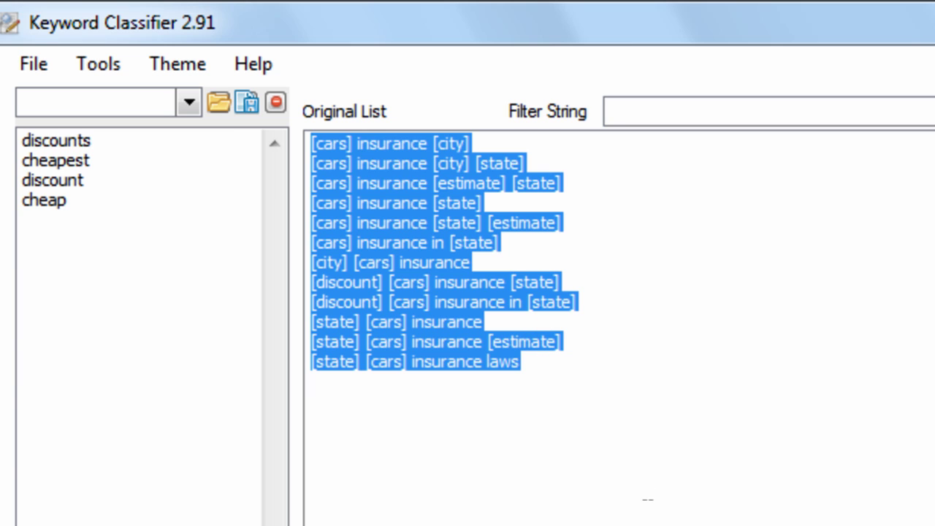
click(553, 507)
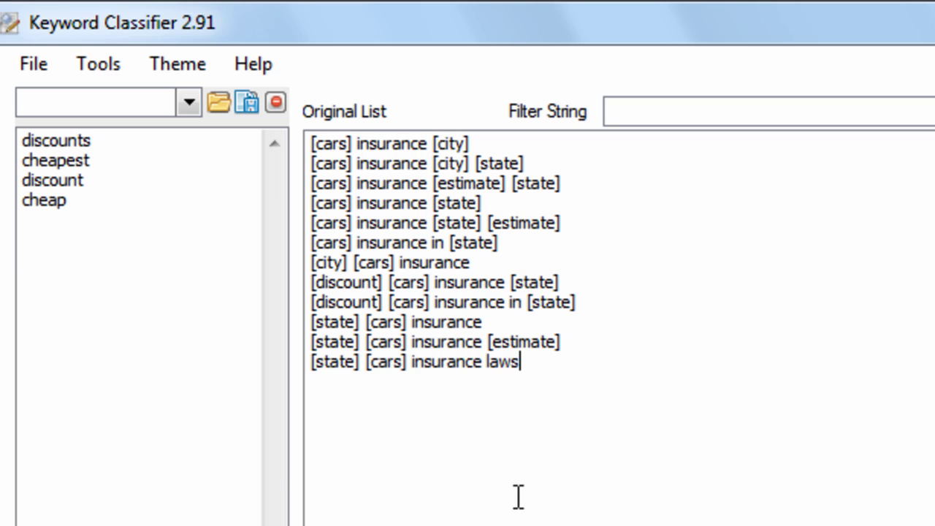
click(167, 367)
drag(168, 367, 3, 150)
key(Delete)
key(ctrl+a)
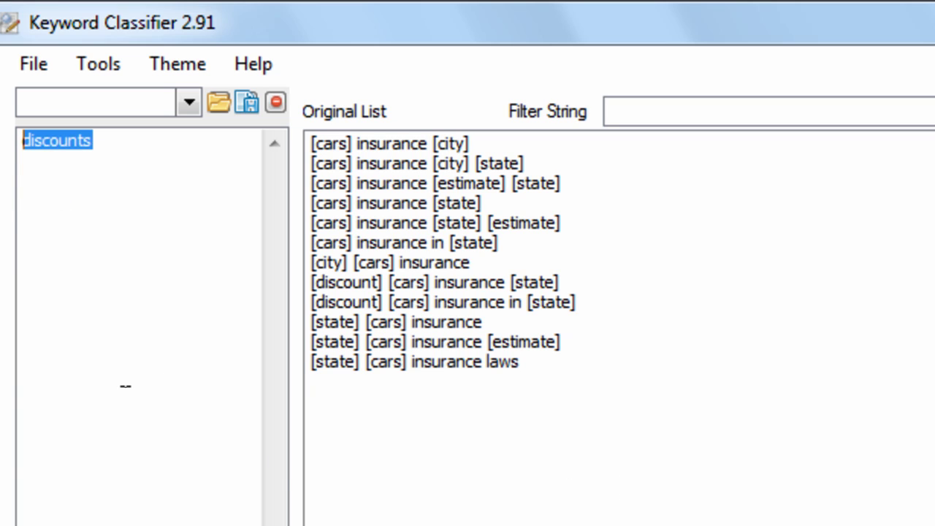
key(Delete)
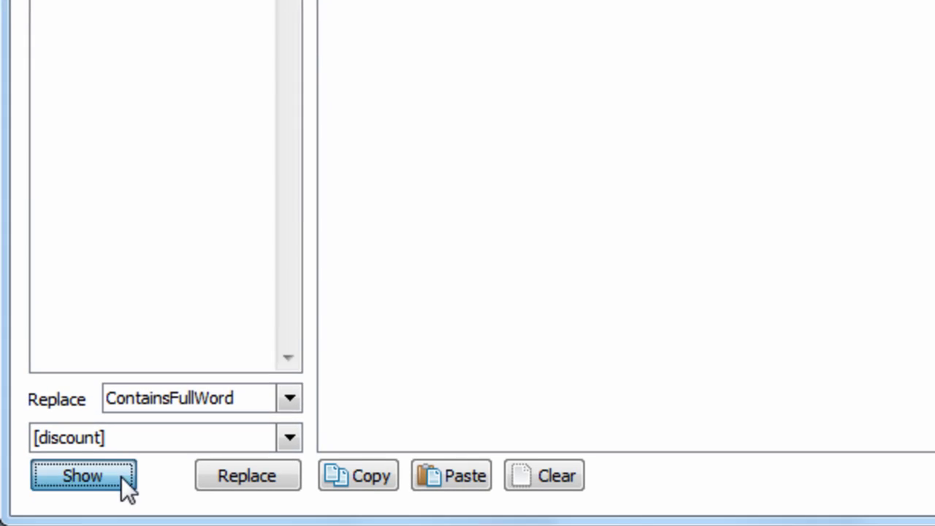
Step: Review the substitution table's [cars], [city], [discount], [estimate] and [state] words, then close it
click(121, 479)
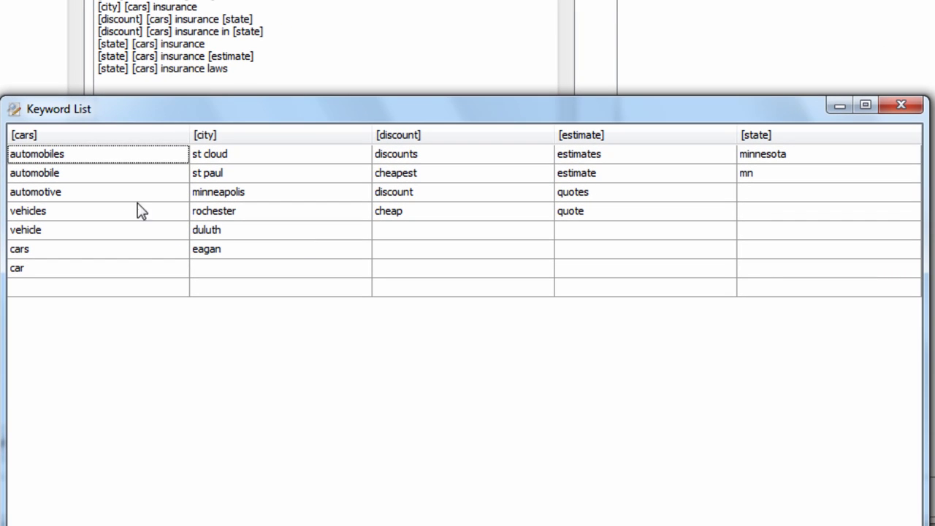
drag(109, 156, 101, 274)
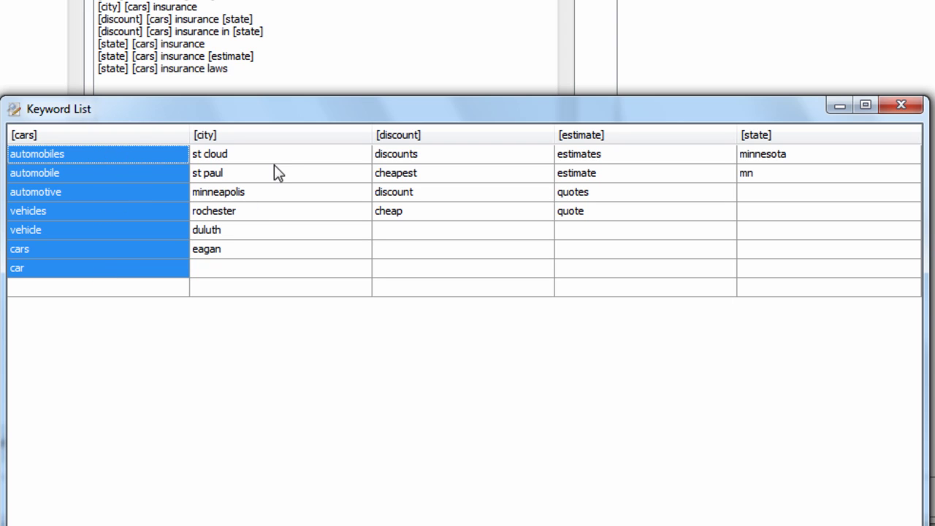
mouse_move(272, 155)
mouse_down()
mouse_move(263, 238)
mouse_move(271, 244)
mouse_up()
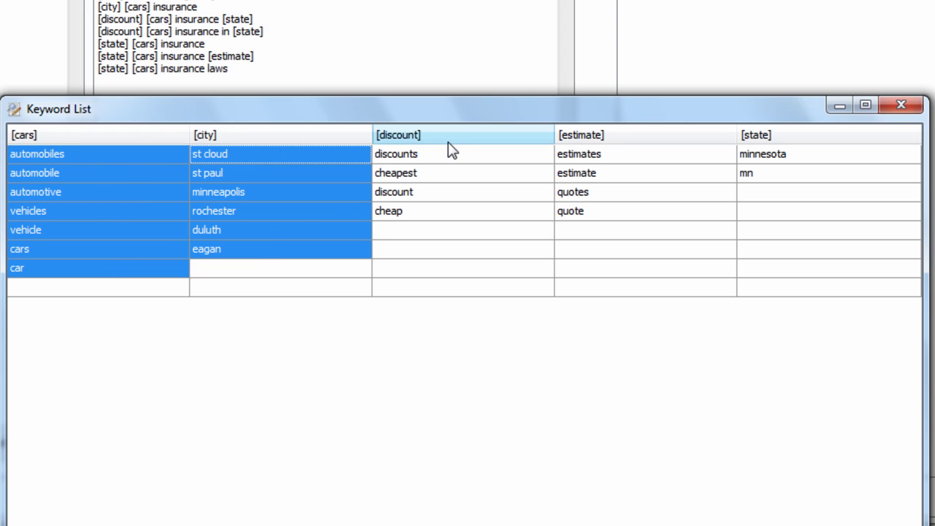
mouse_move(449, 151)
mouse_down()
mouse_move(453, 202)
mouse_move(475, 213)
mouse_up()
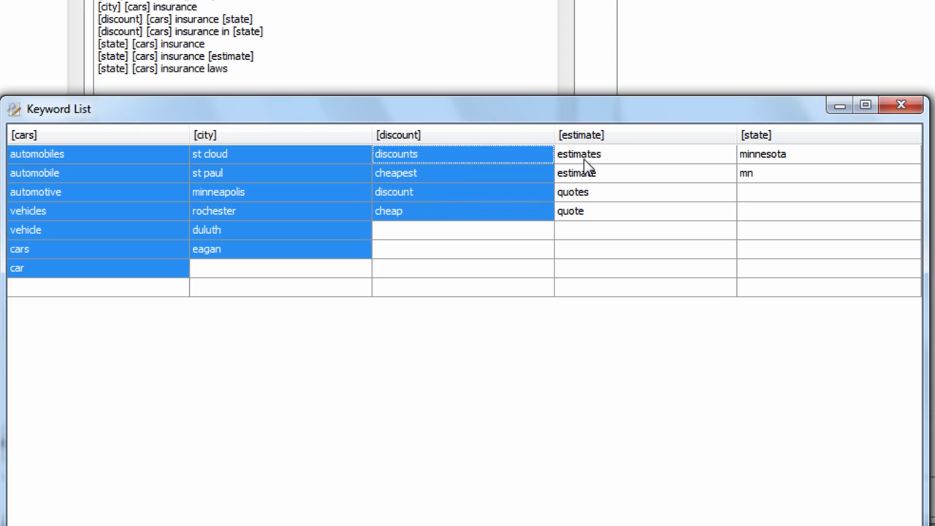
drag(584, 155, 601, 205)
drag(757, 158, 762, 176)
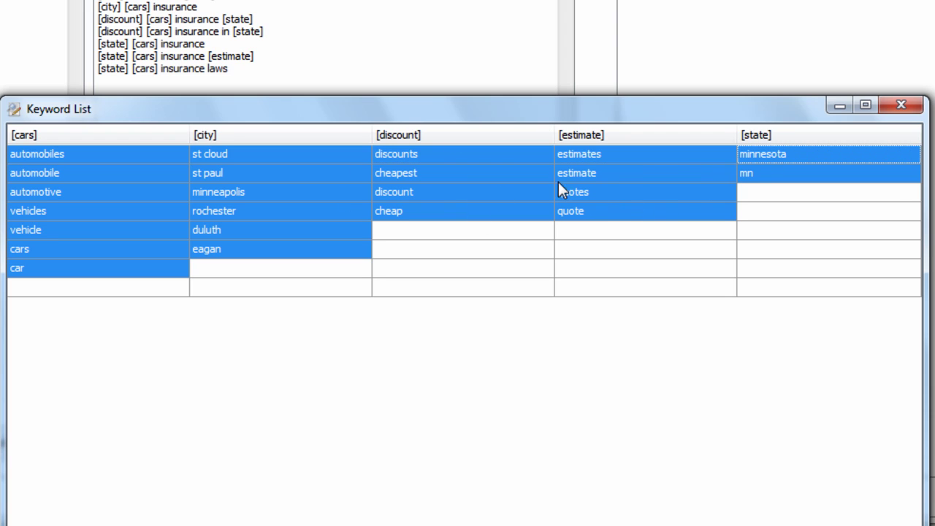
drag(557, 190, 587, 190)
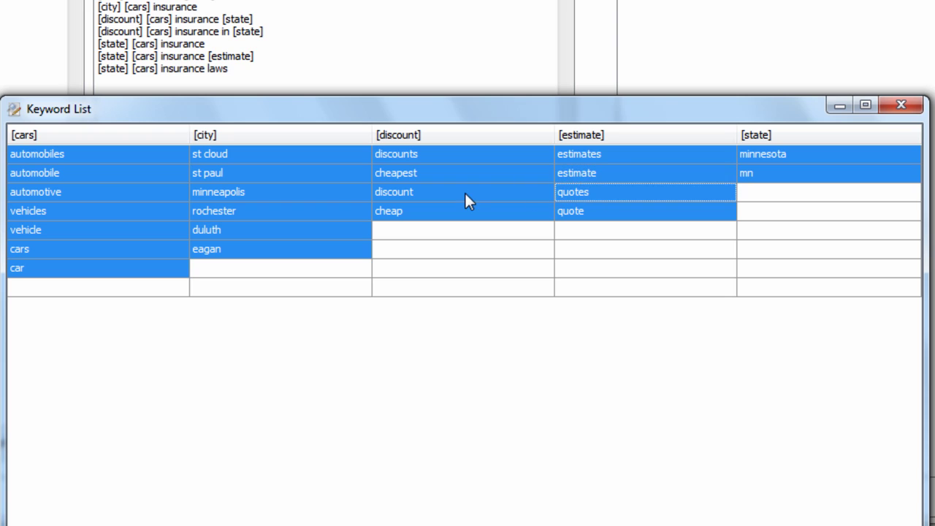
drag(465, 193, 463, 178)
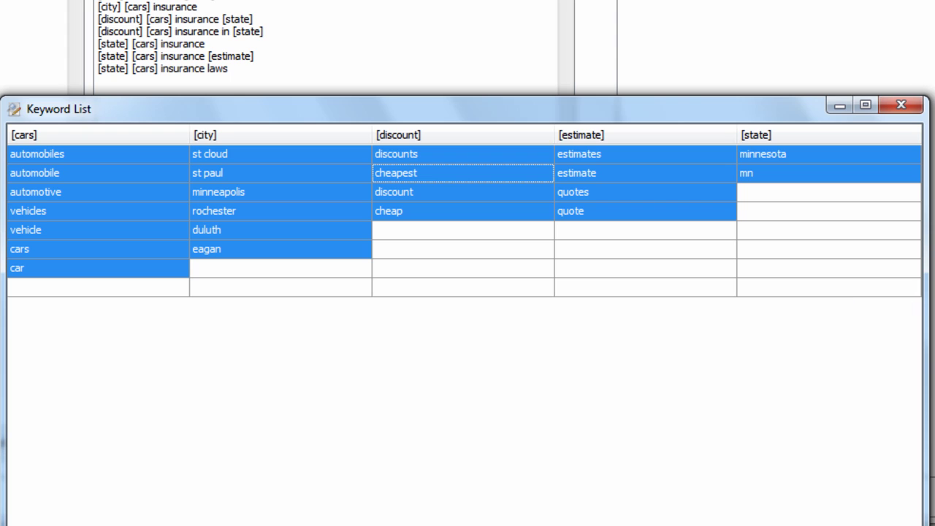
key(alt+F4)
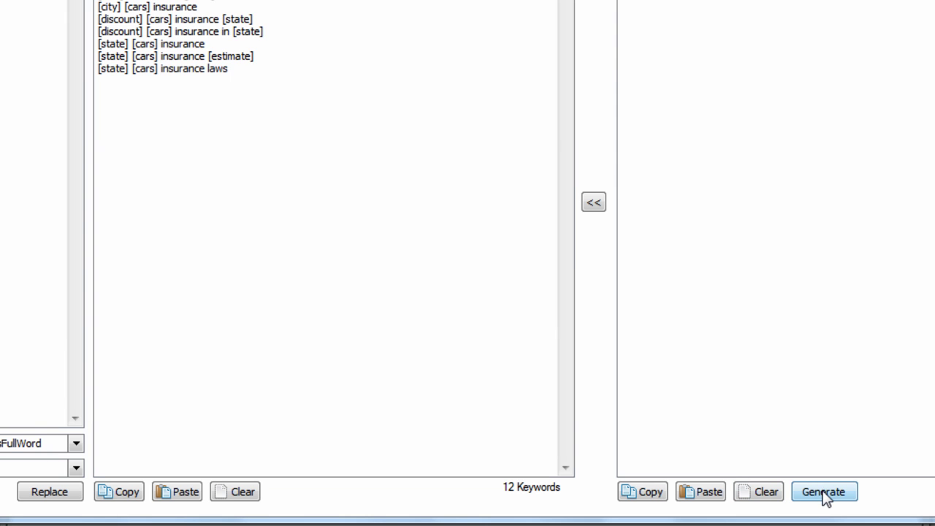
Step: Generate 504 keyword variations from the 12 templates into the Output
click(824, 493)
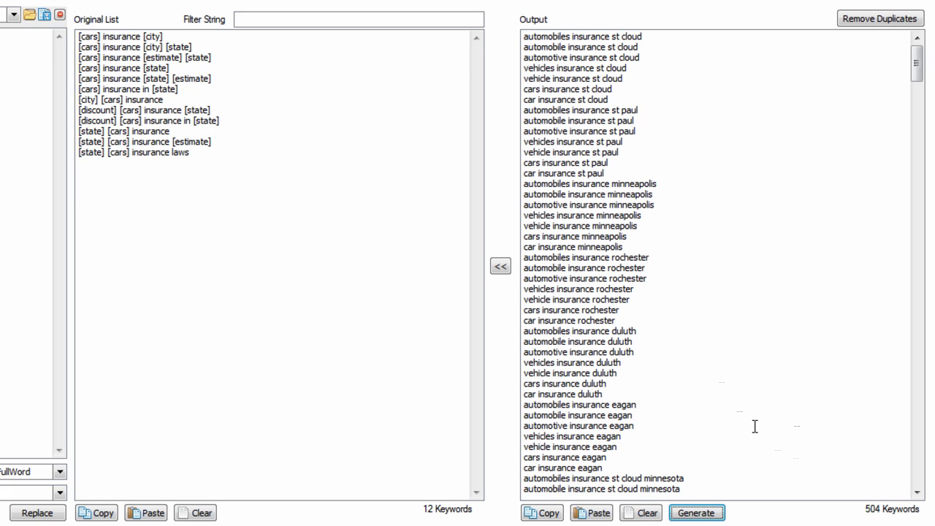
click(193, 154)
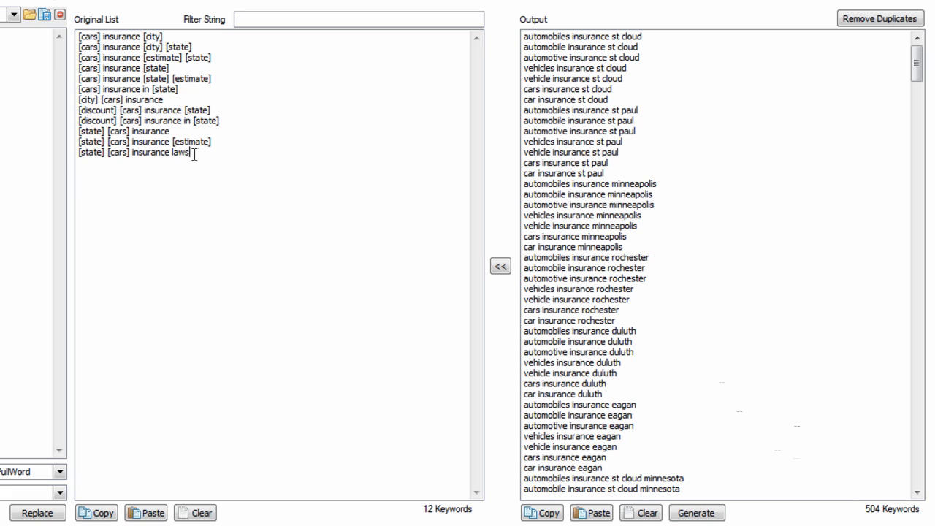
drag(194, 155, 77, 37)
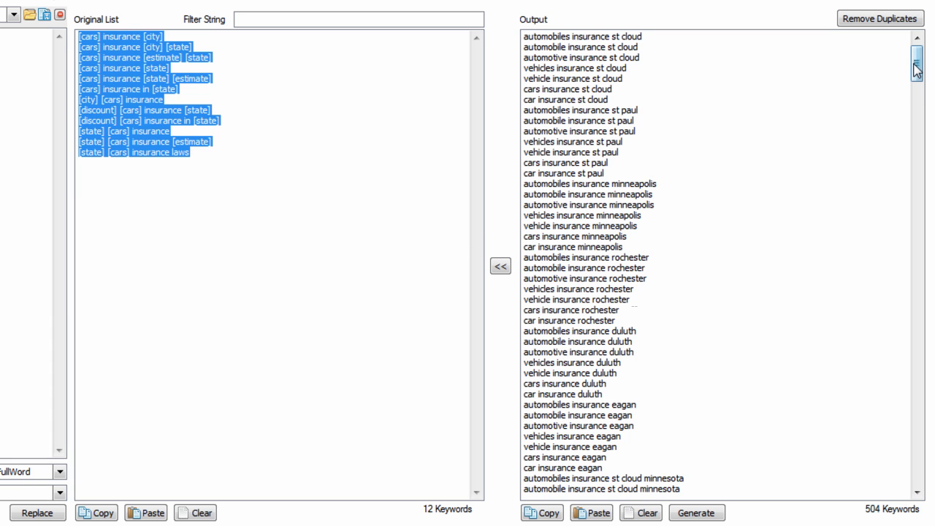
drag(916, 70, 915, 89)
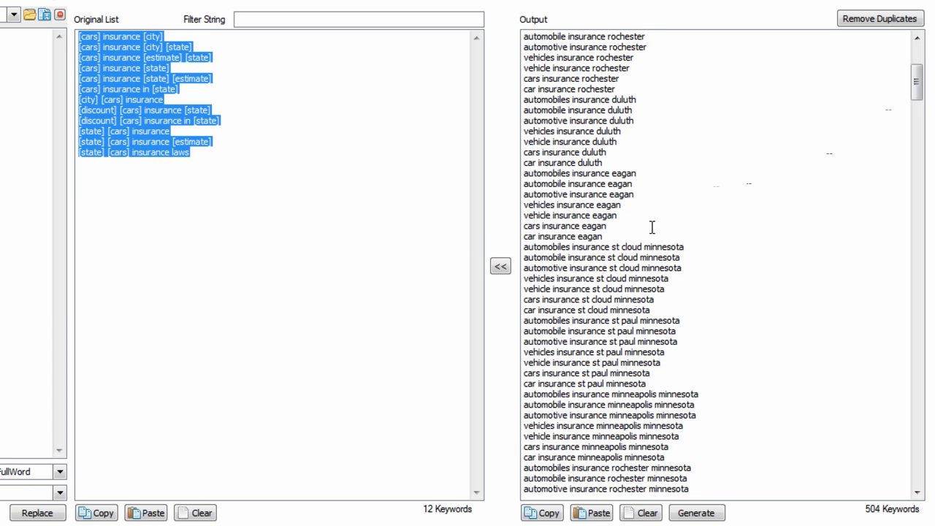
mouse_move(625, 236)
mouse_down()
mouse_move(526, 204)
mouse_move(526, 183)
mouse_up()
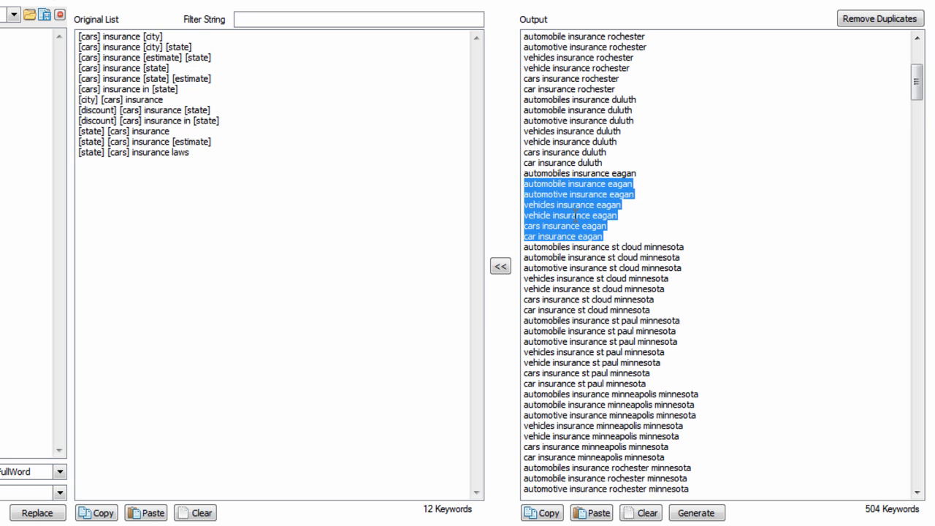
Step: Scroll through the generated Output to review the expanded keyword phrases
drag(914, 80, 909, 135)
scroll(909, 135, down, 1)
scroll(911, 131, down, 1)
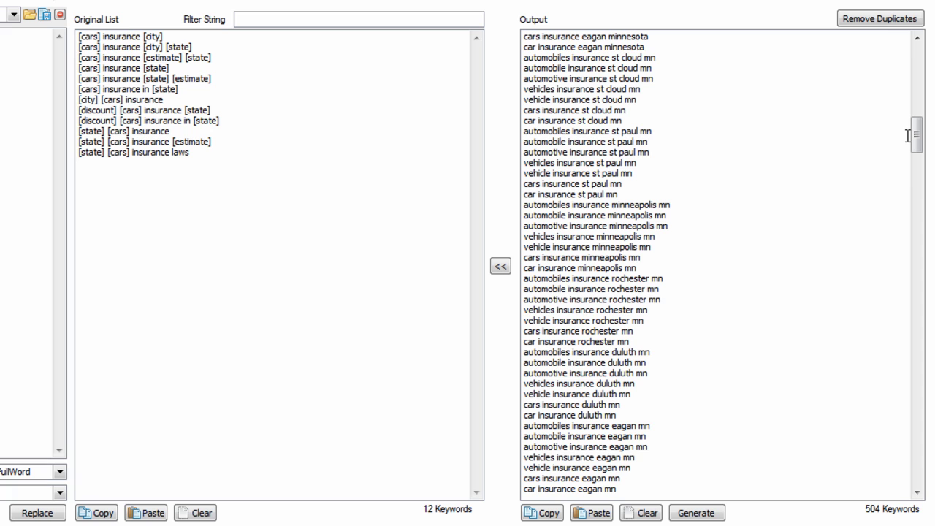
drag(913, 142, 916, 160)
mouse_move(189, 155)
mouse_down()
mouse_move(63, 72)
mouse_move(60, 38)
mouse_up()
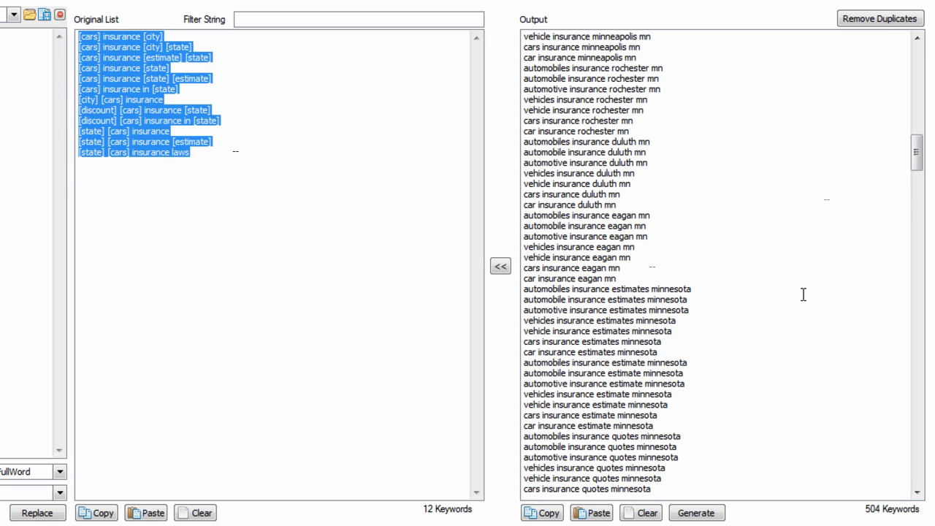
drag(919, 168, 920, 173)
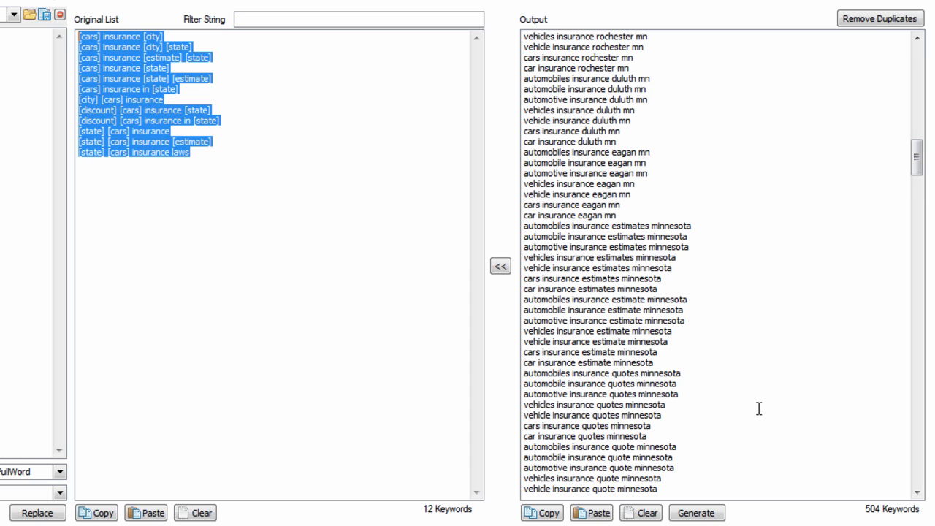
drag(913, 150, 917, 170)
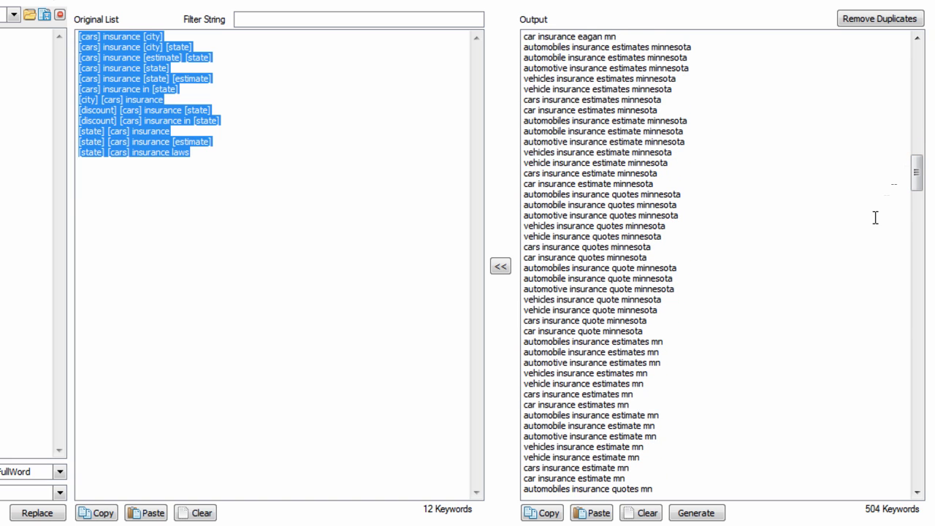